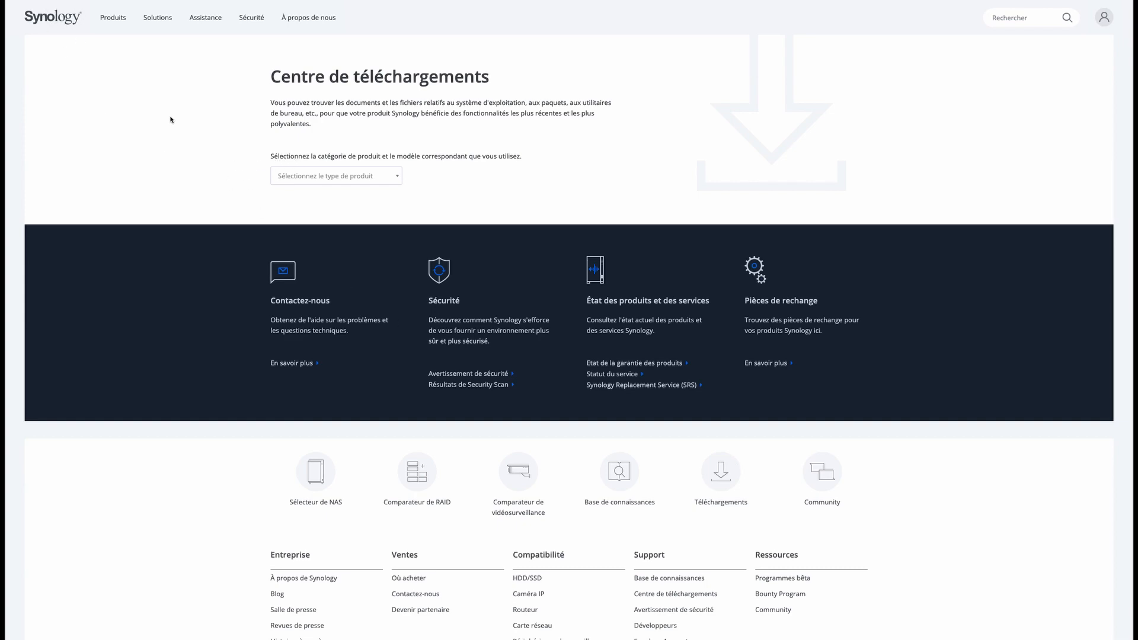
Filter the Download Center to the NAS product type and the DS1515+ model.
{"action": "left_click", "coordinate": [398, 179]}
{"action": "left_click", "coordinate": [360, 196]}
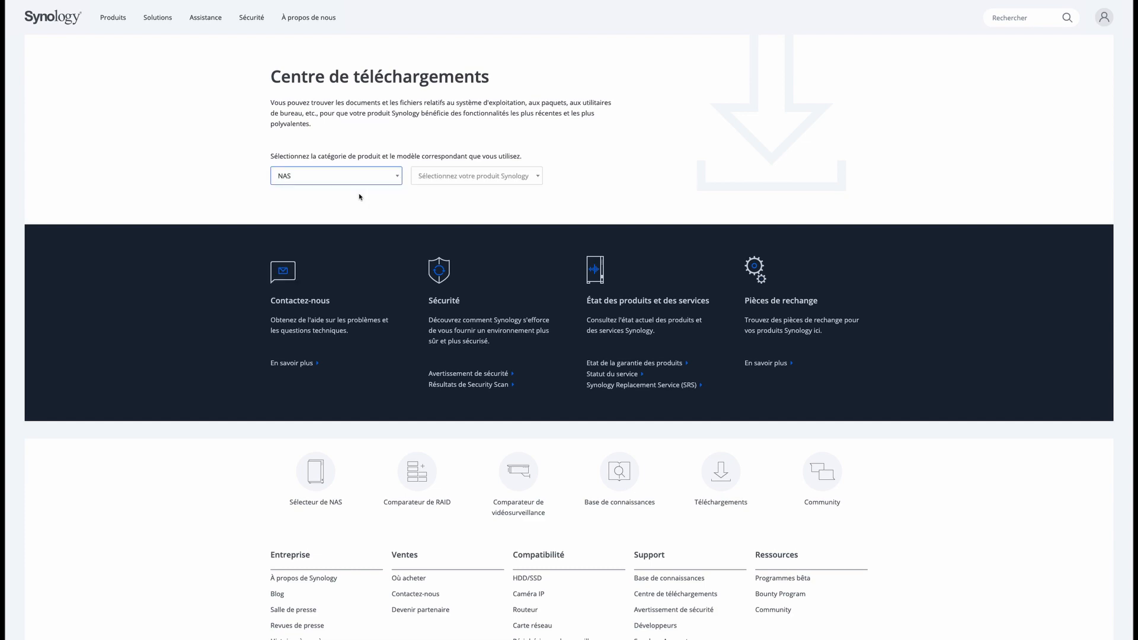
{"action": "left_click", "coordinate": [462, 181]}
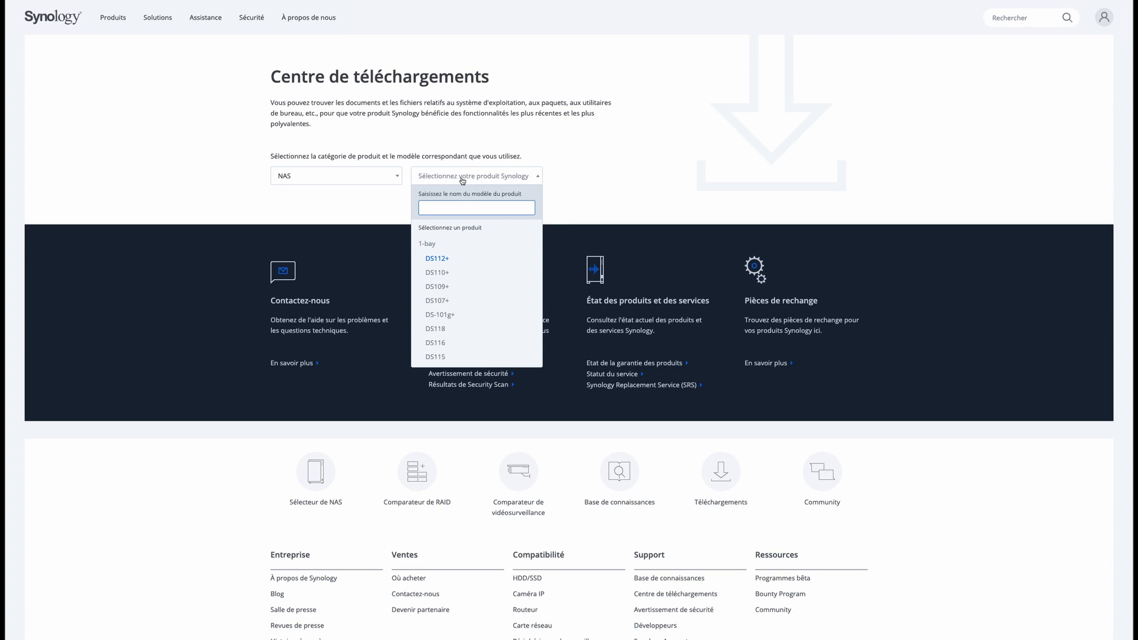
{"action": "type", "text": "1515"}
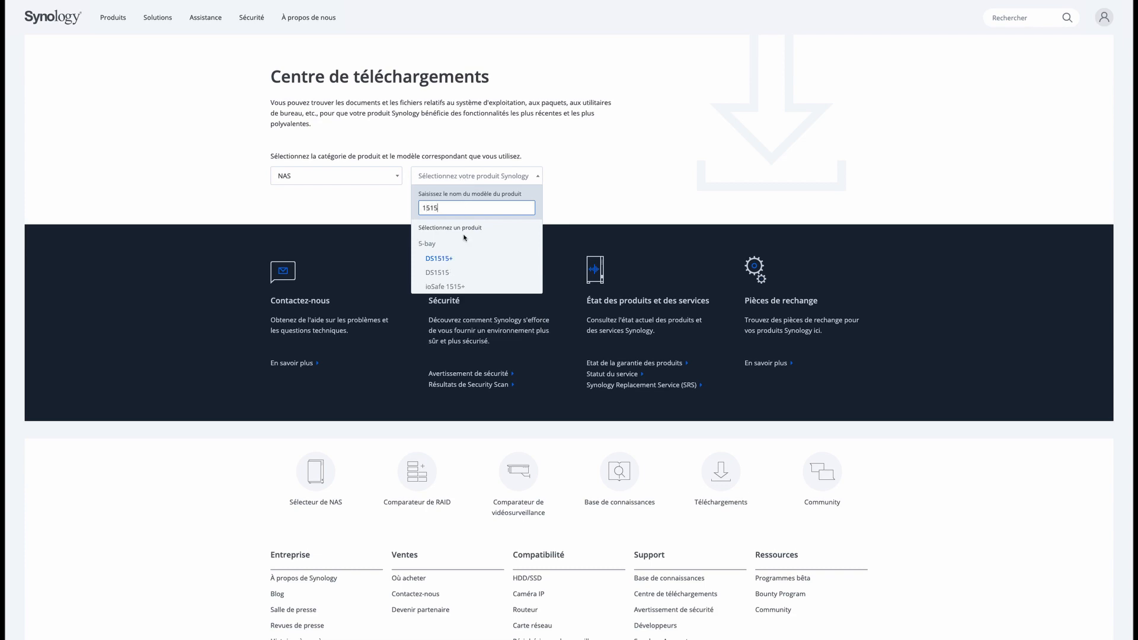
{"action": "left_click", "coordinate": [438, 260]}
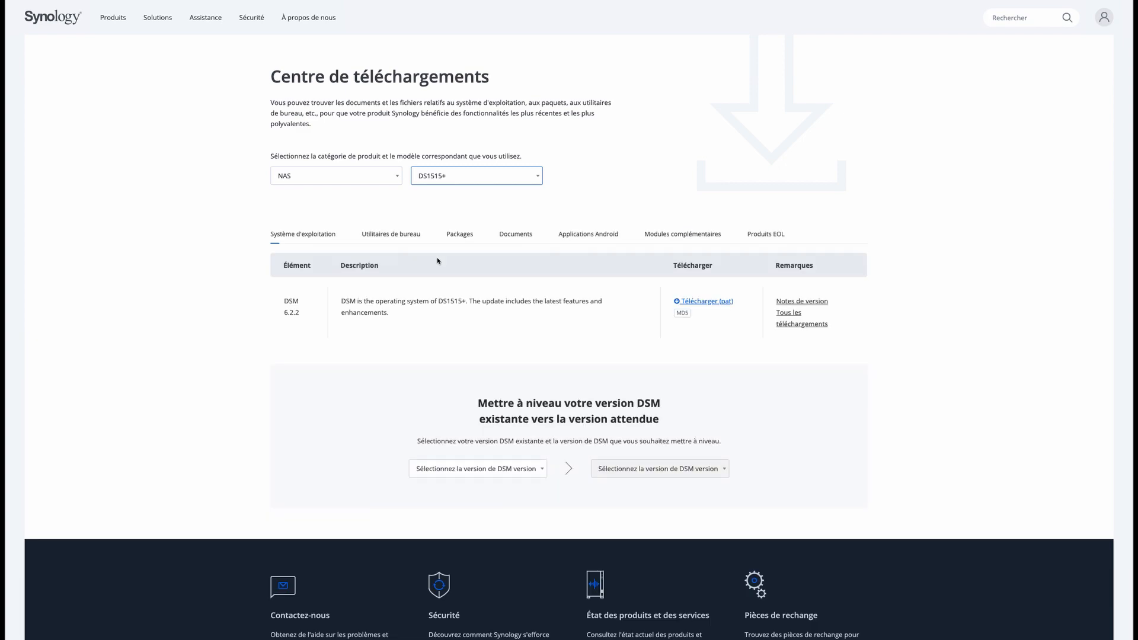
Download the Synology Drive Client Mac .dmg from the Utilitaires de bureau list.
{"action": "left_click", "coordinate": [393, 236]}
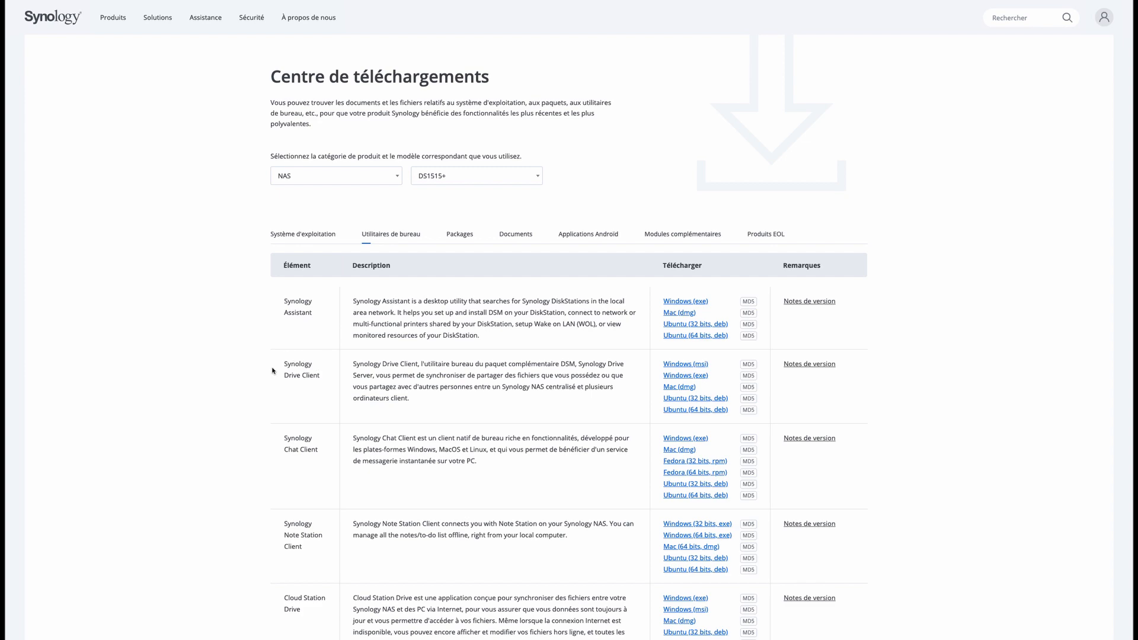
{"action": "left_click", "coordinate": [678, 388]}
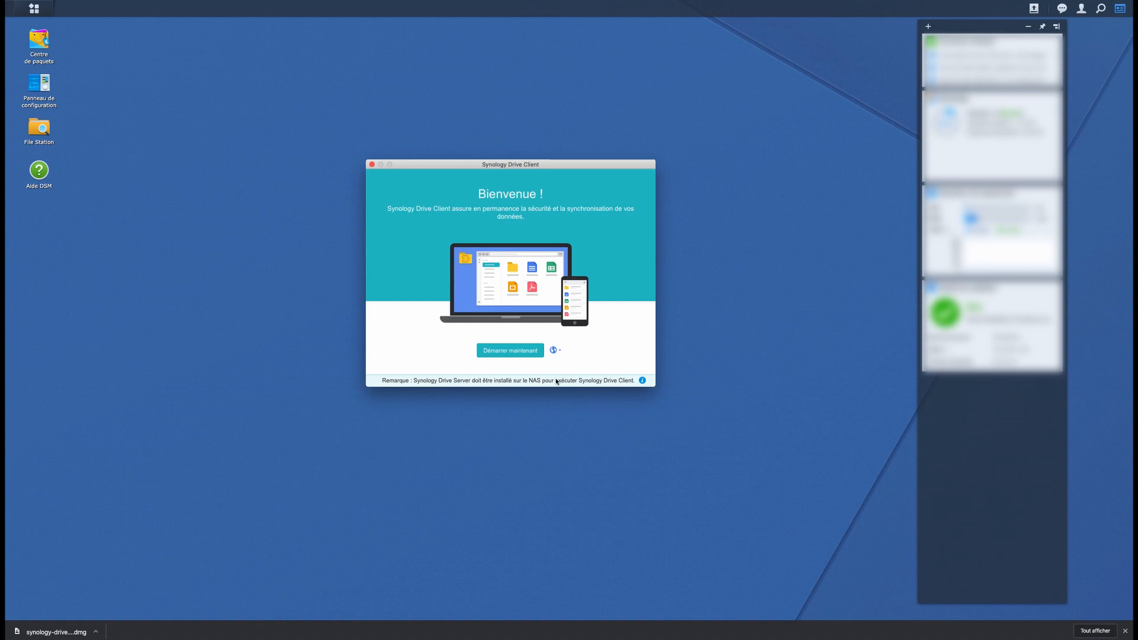
Start the Drive Client setup with Démarrer maintenant and choose the sync task option.
{"action": "left_click", "coordinate": [508, 354]}
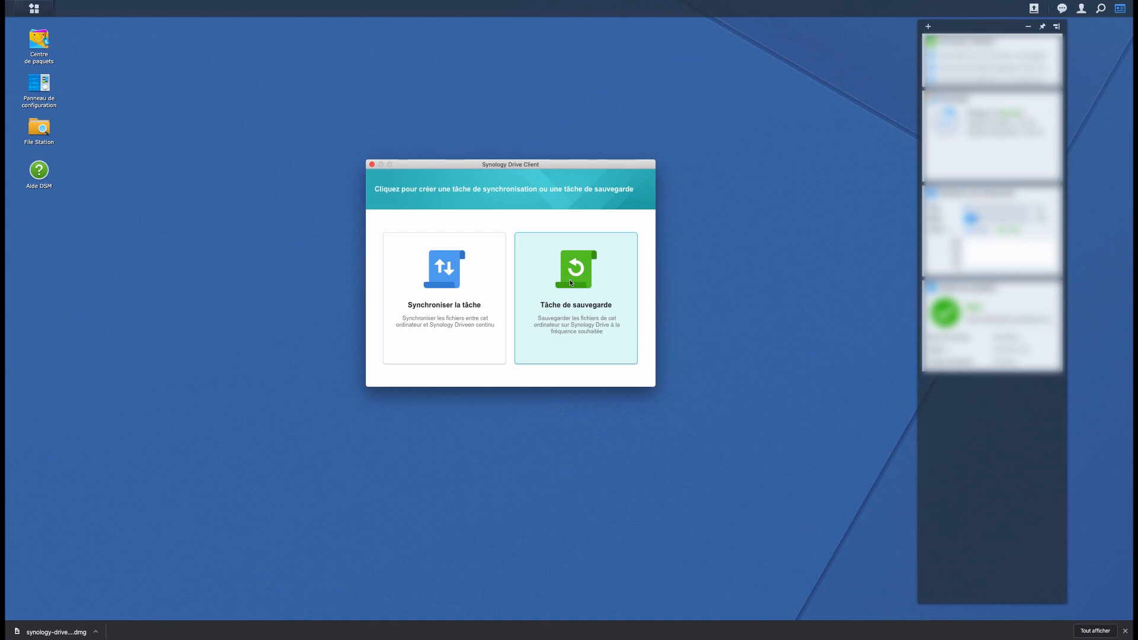
{"action": "left_click", "coordinate": [425, 294]}
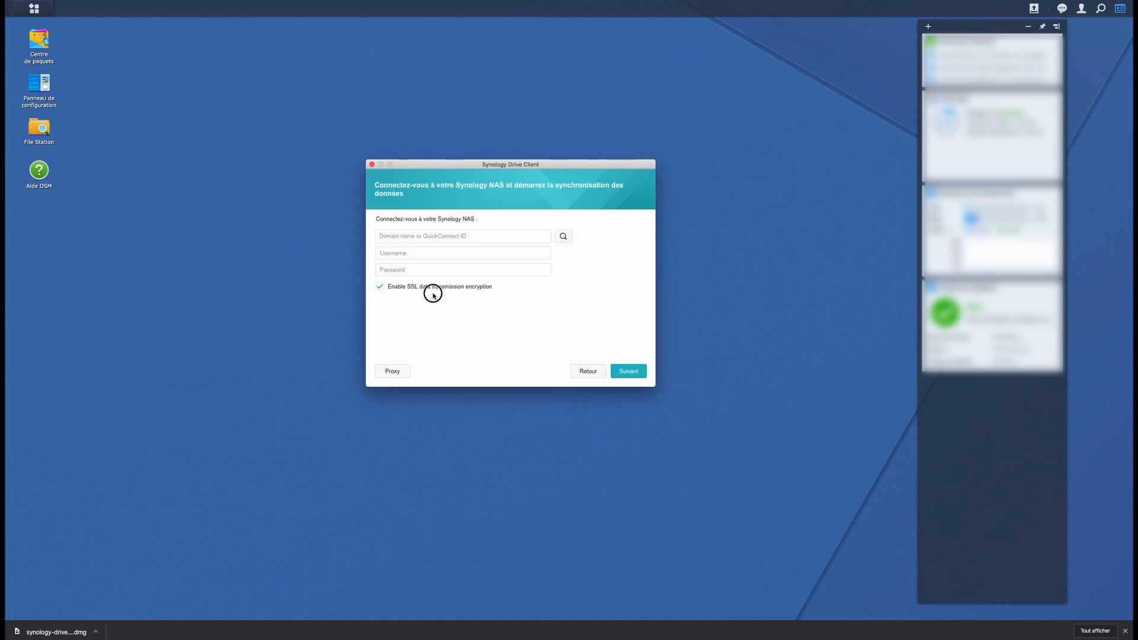
Connect to the NAS by entering its address, the username and the password.
{"action": "left_click", "coordinate": [413, 234]}
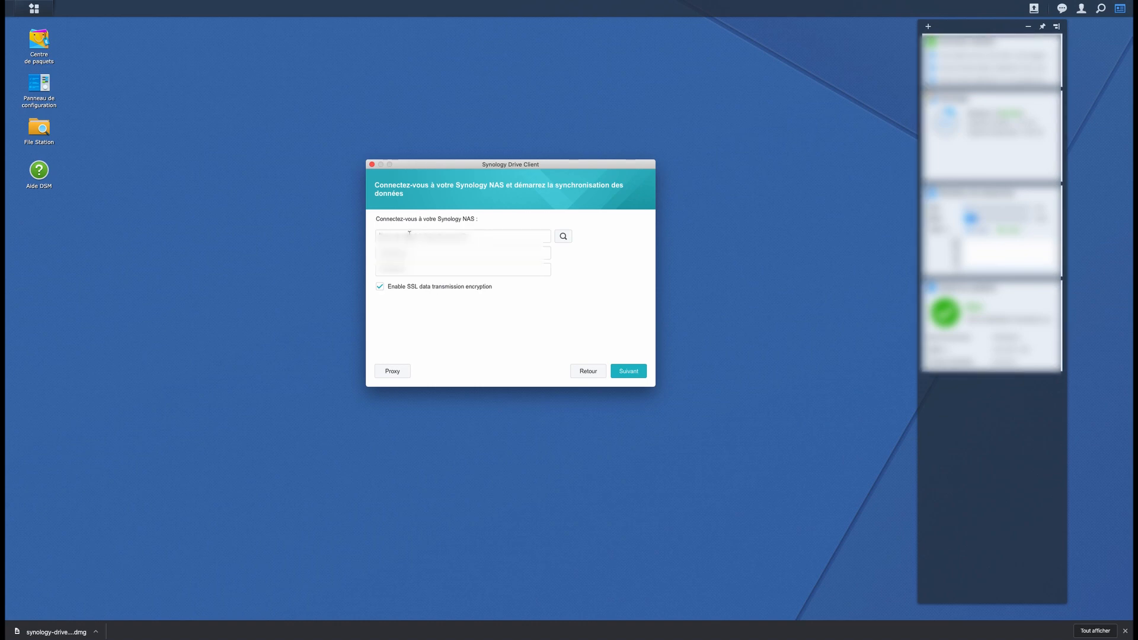
{"action": "type", "text": "19"}
{"action": "type", "text": "adm"}
{"action": "type", "text": "•"}
{"action": "key", "text": "Return"}
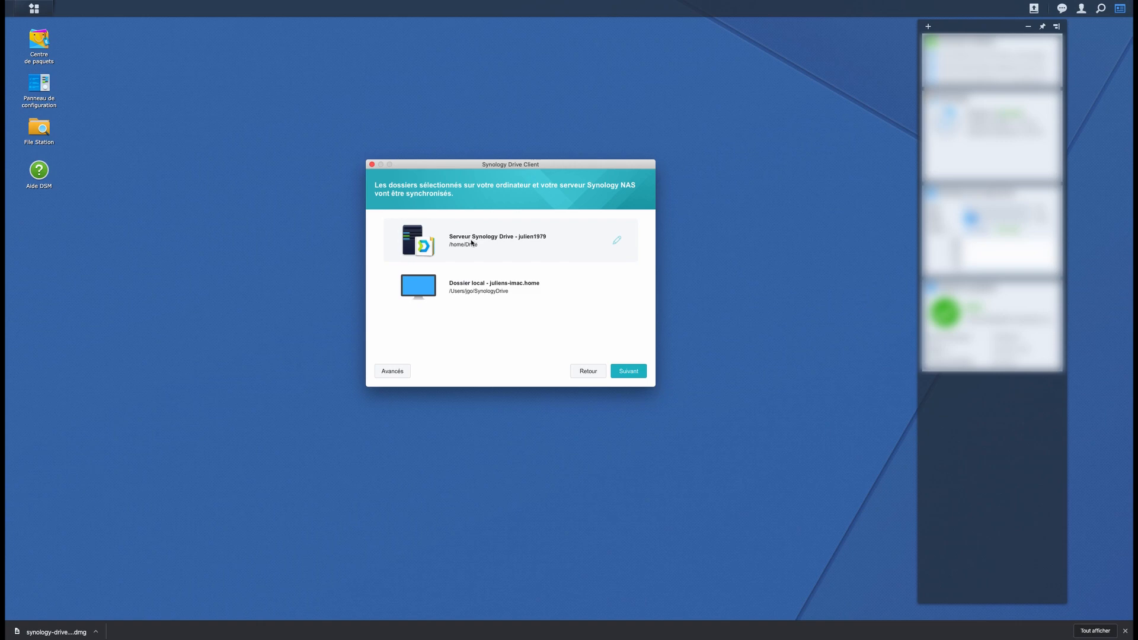
Create a new server folder named Document under Mes fichiers and use it for syncing.
{"action": "left_click", "coordinate": [616, 241]}
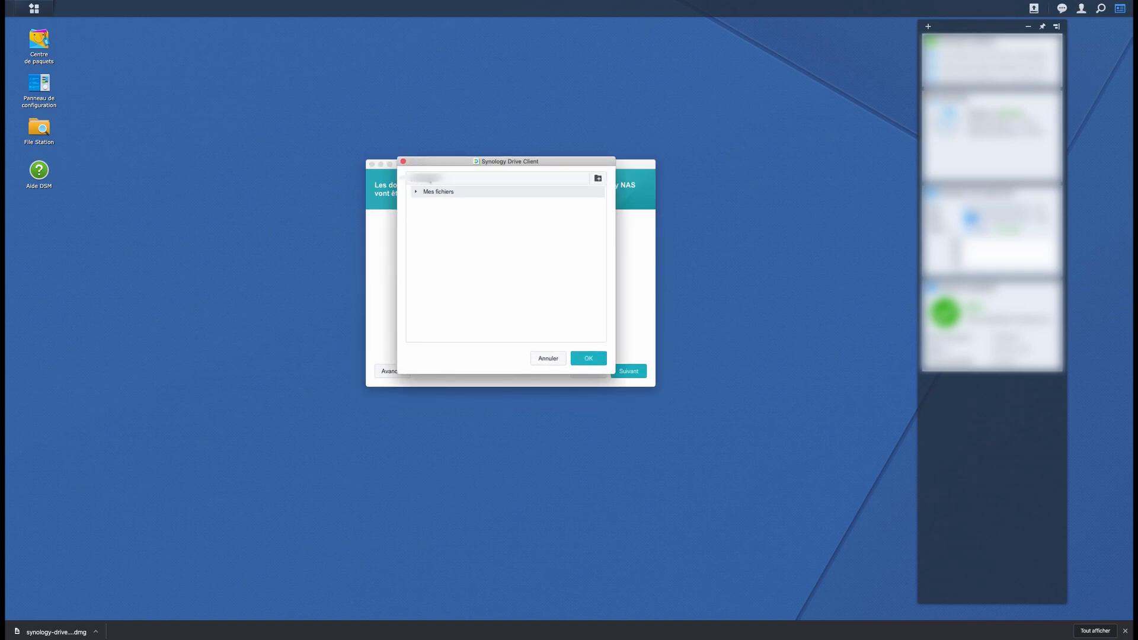
{"action": "left_click", "coordinate": [416, 192]}
{"action": "left_click", "coordinate": [598, 178]}
{"action": "type", "text": "Document"}
{"action": "left_click", "coordinate": [592, 358]}
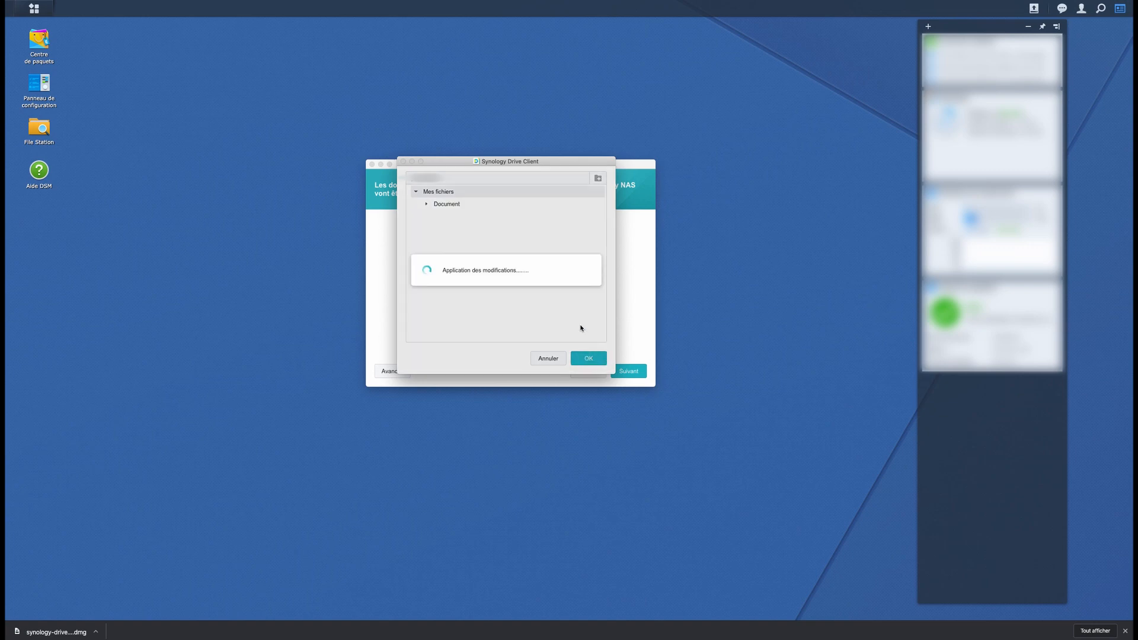
Sync the local Documents folder directly, without a SynologyDrive subfolder, then open Avancés.
{"action": "left_click", "coordinate": [616, 287]}
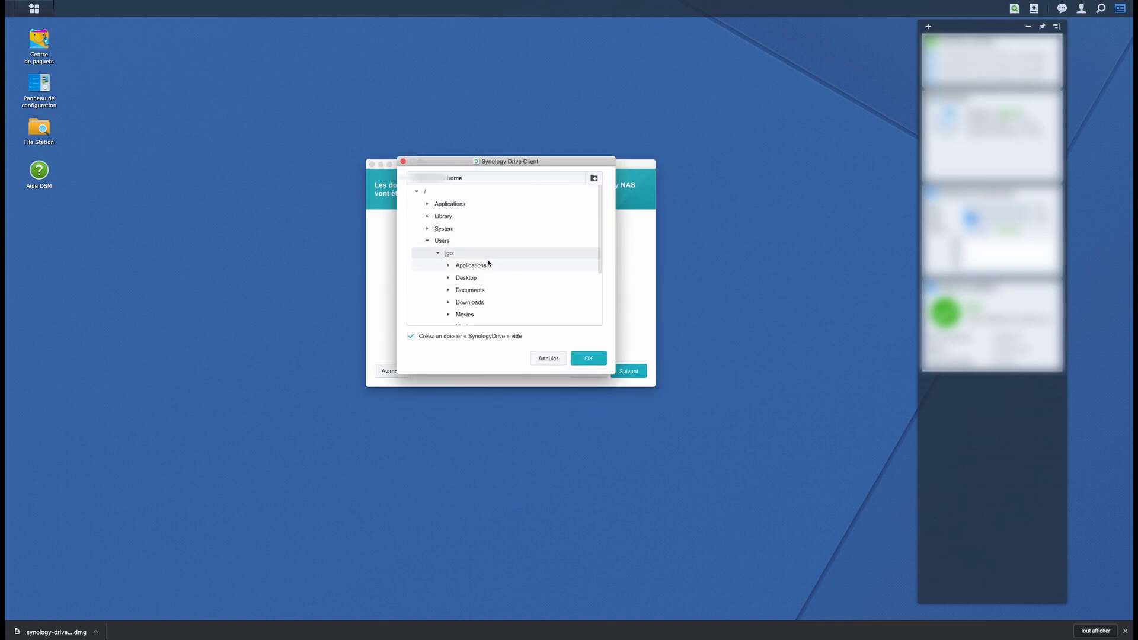
{"action": "left_click", "coordinate": [460, 291]}
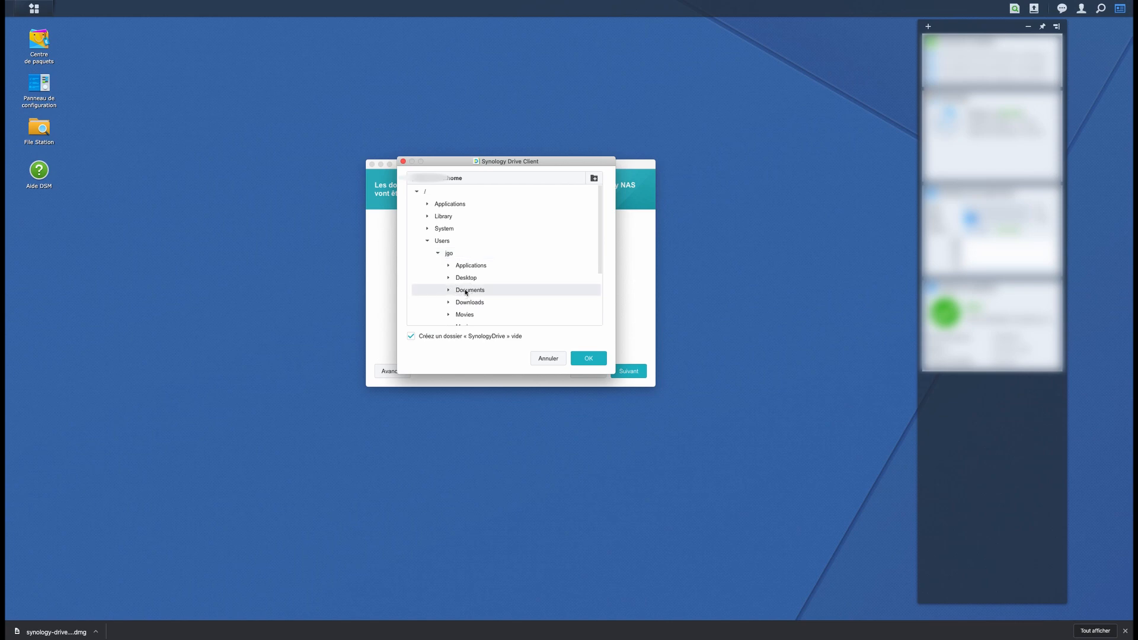
{"action": "left_click", "coordinate": [593, 363]}
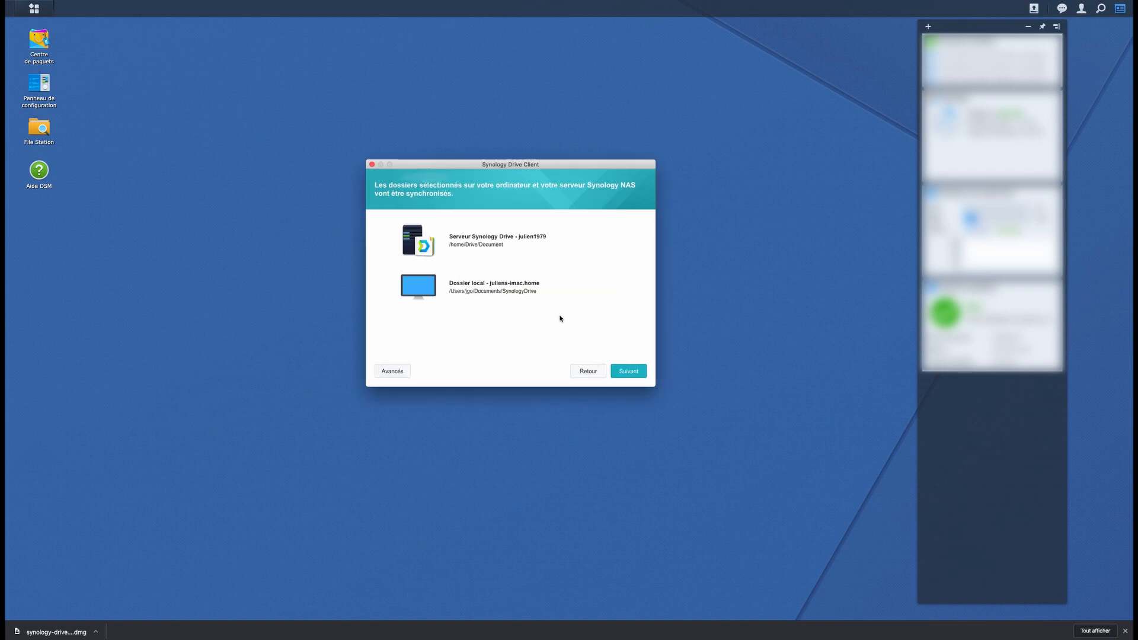
{"action": "left_click", "coordinate": [615, 287]}
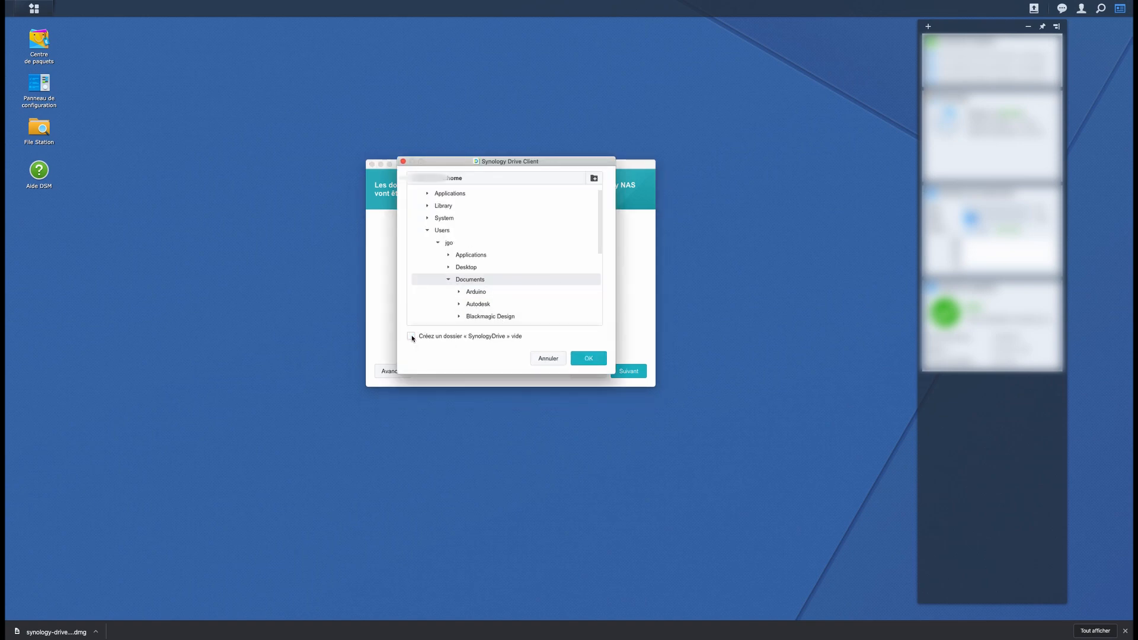
{"action": "left_click", "coordinate": [589, 359]}
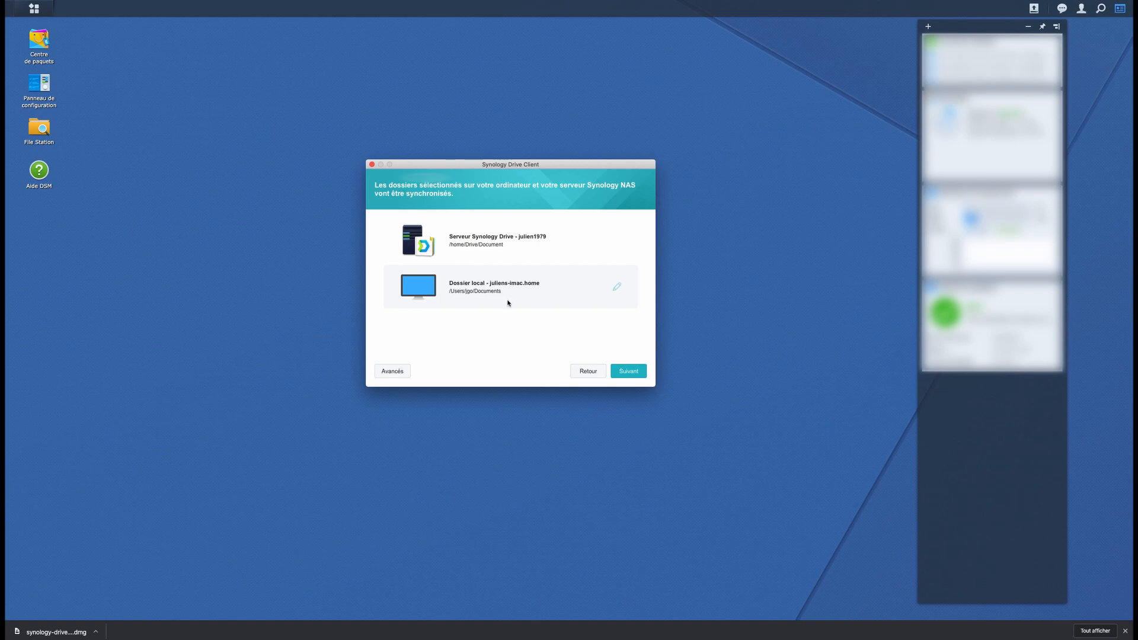
{"action": "left_click", "coordinate": [385, 373]}
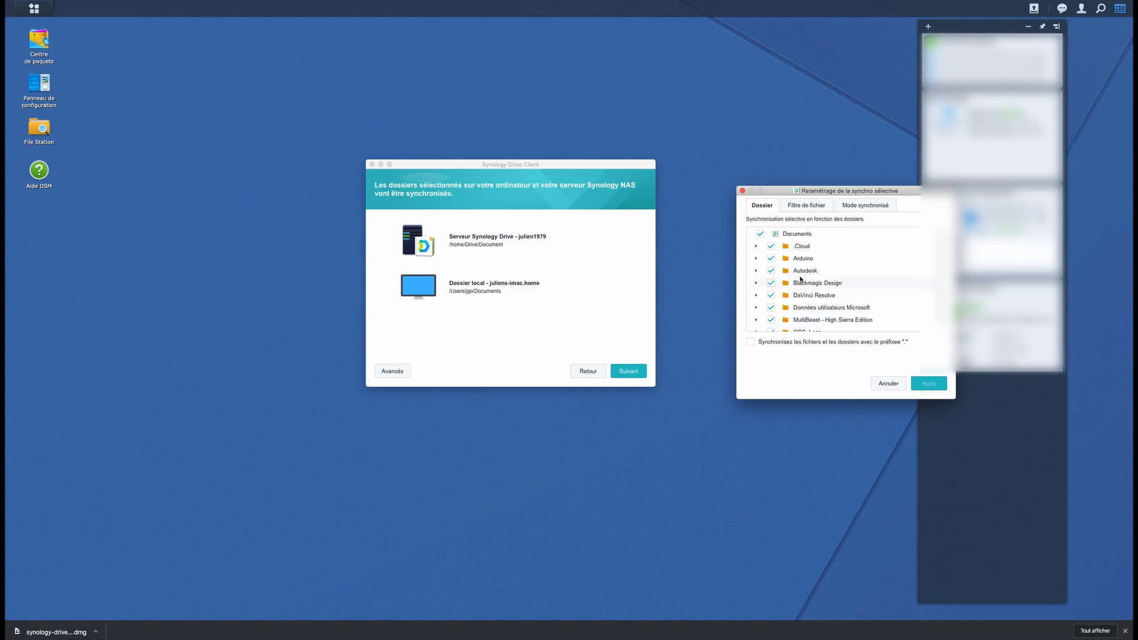
Look over the Filtre de fichier and Mode synchronisé tabs, then cancel without changes.
{"action": "left_click", "coordinate": [801, 208]}
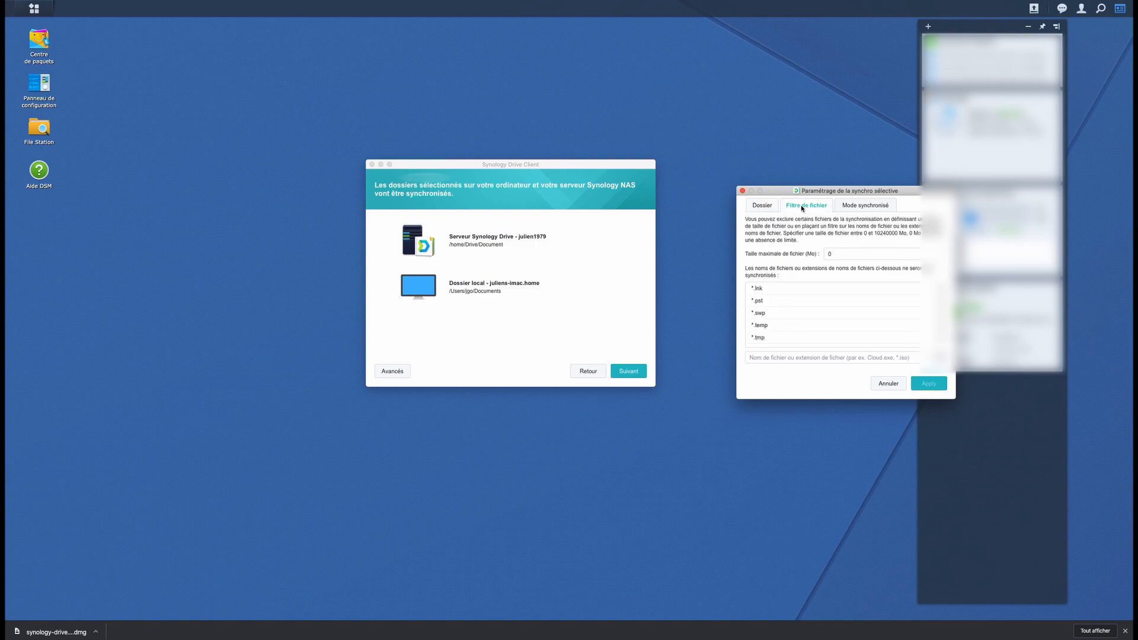
{"action": "left_click", "coordinate": [859, 206]}
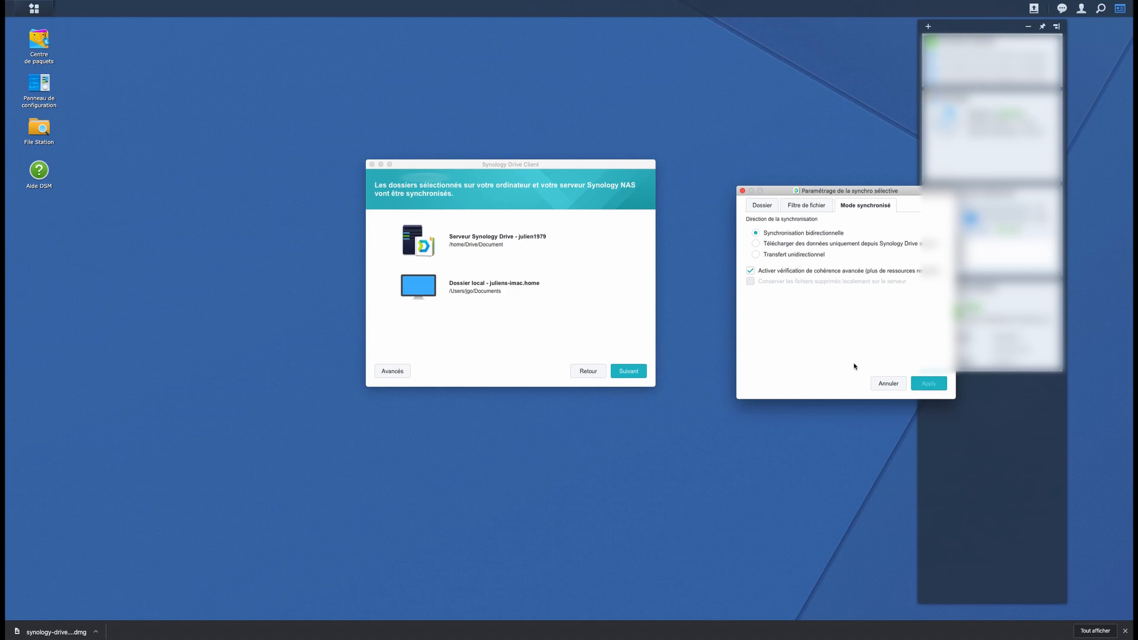
{"action": "left_click", "coordinate": [889, 384]}
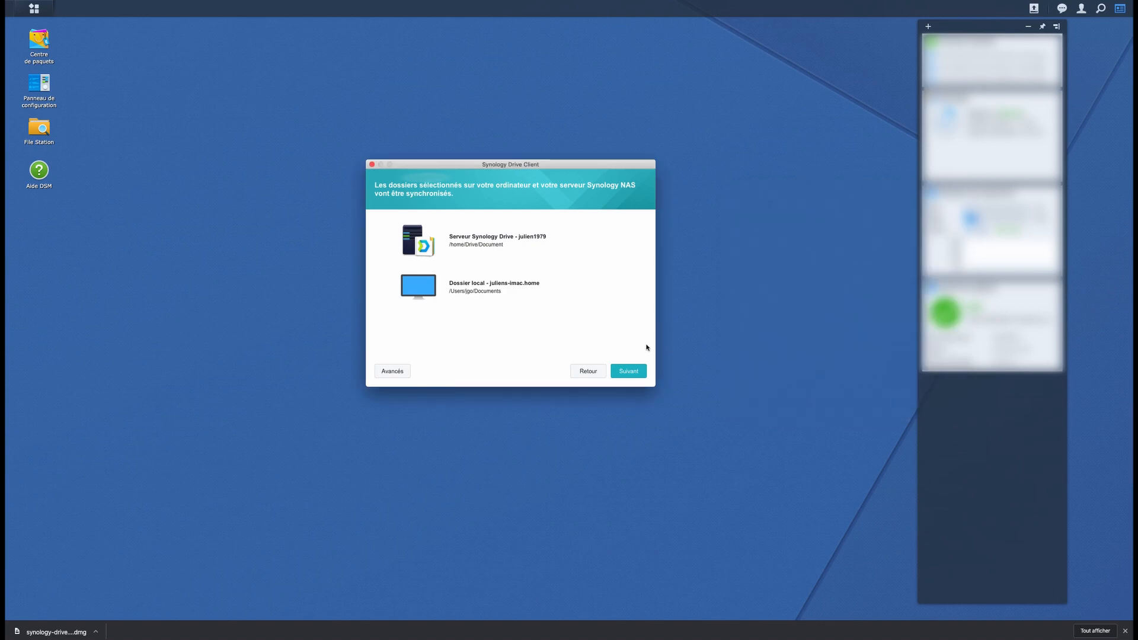
Skip the shared-with-me folder with Peut-être plus tard and complete the Document sync task.
{"action": "left_click", "coordinate": [630, 371]}
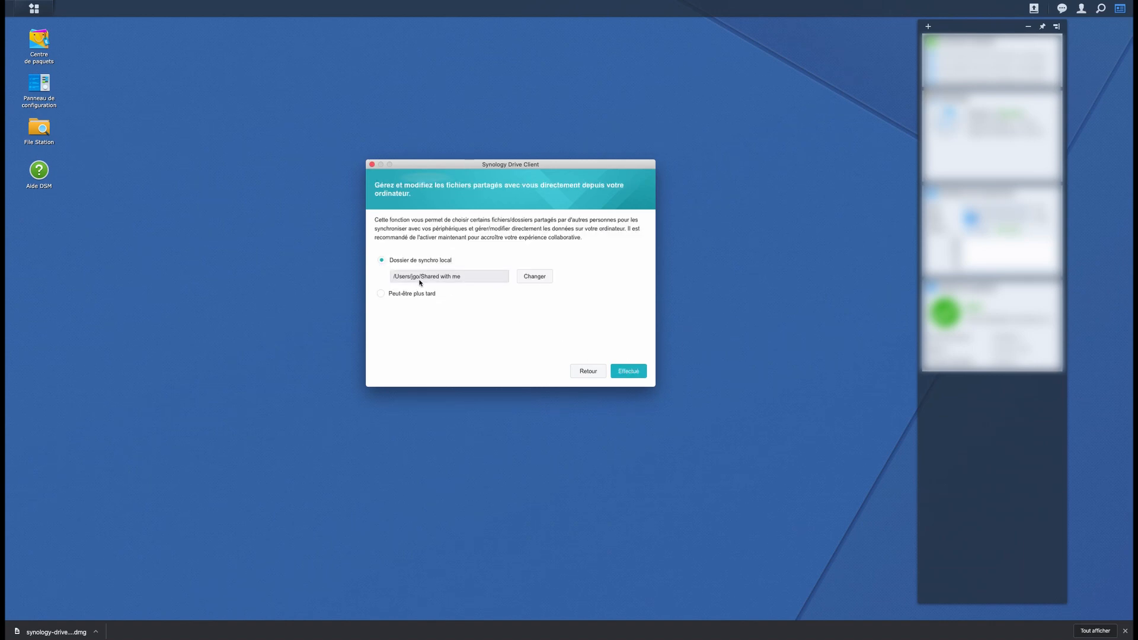
{"action": "left_click", "coordinate": [399, 293]}
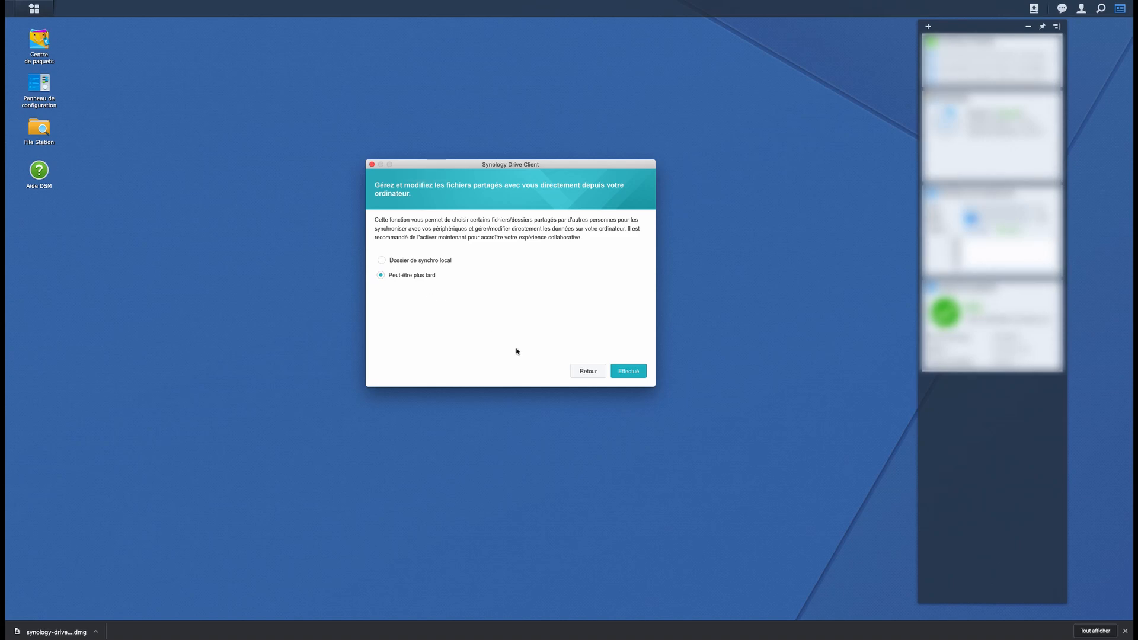
{"action": "left_click", "coordinate": [627, 371]}
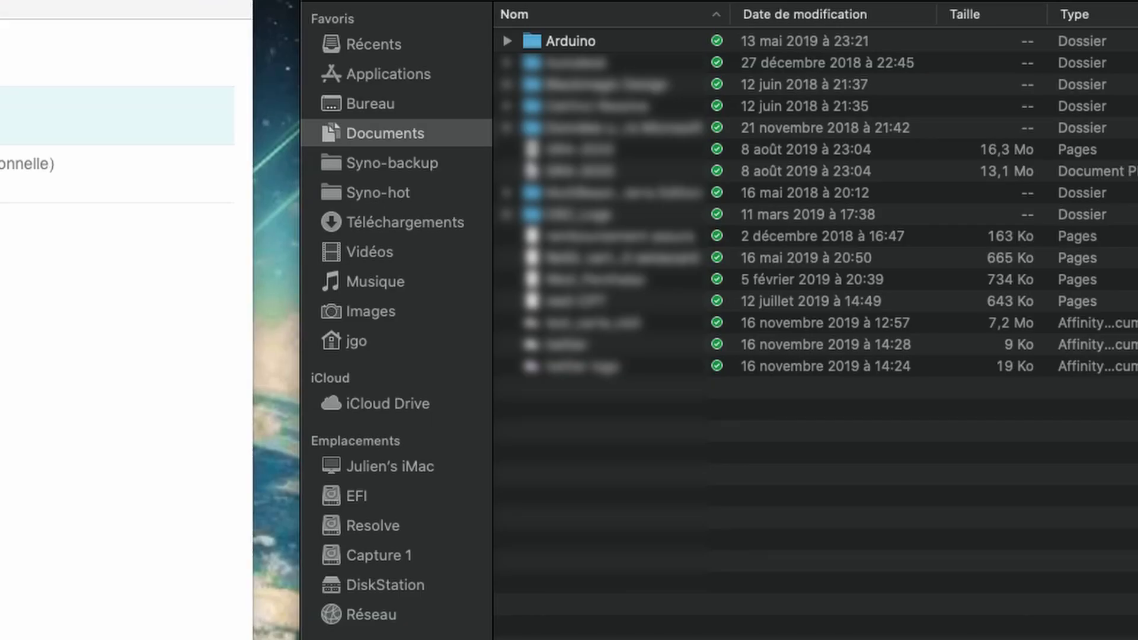
Drop 44th_moltes_square_camo.tif into Documents, then select the MultiBeast folder in Finder.
{"action": "left_click_drag", "start_coordinate": [1134, 492], "coordinate": [701, 513]}
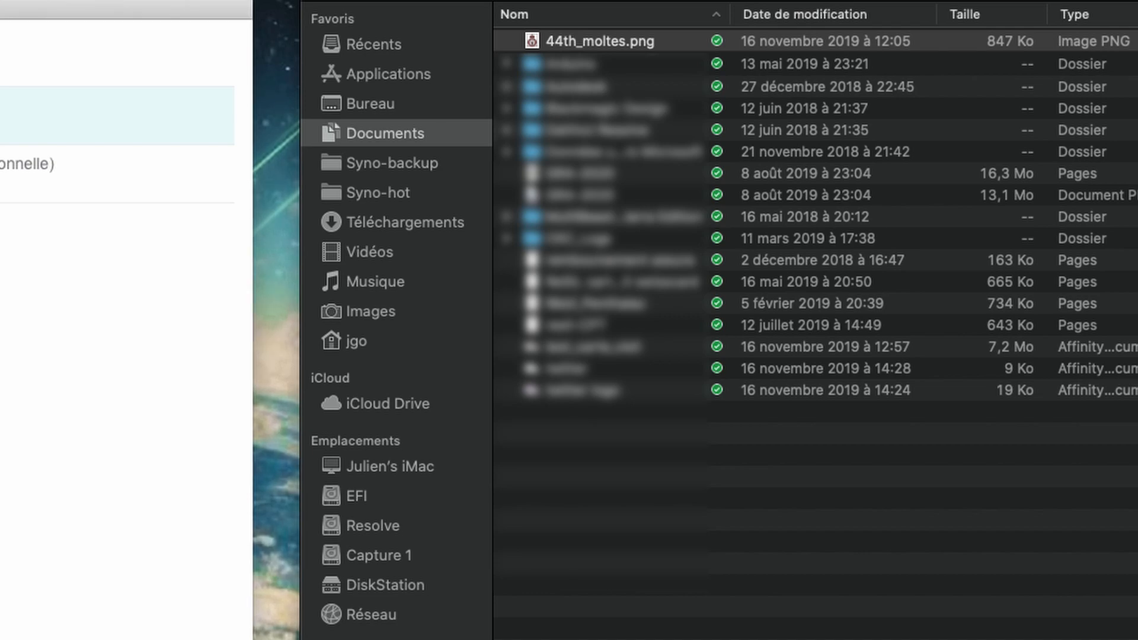
{"action": "left_click_drag", "start_coordinate": [1135, 504], "coordinate": [806, 554]}
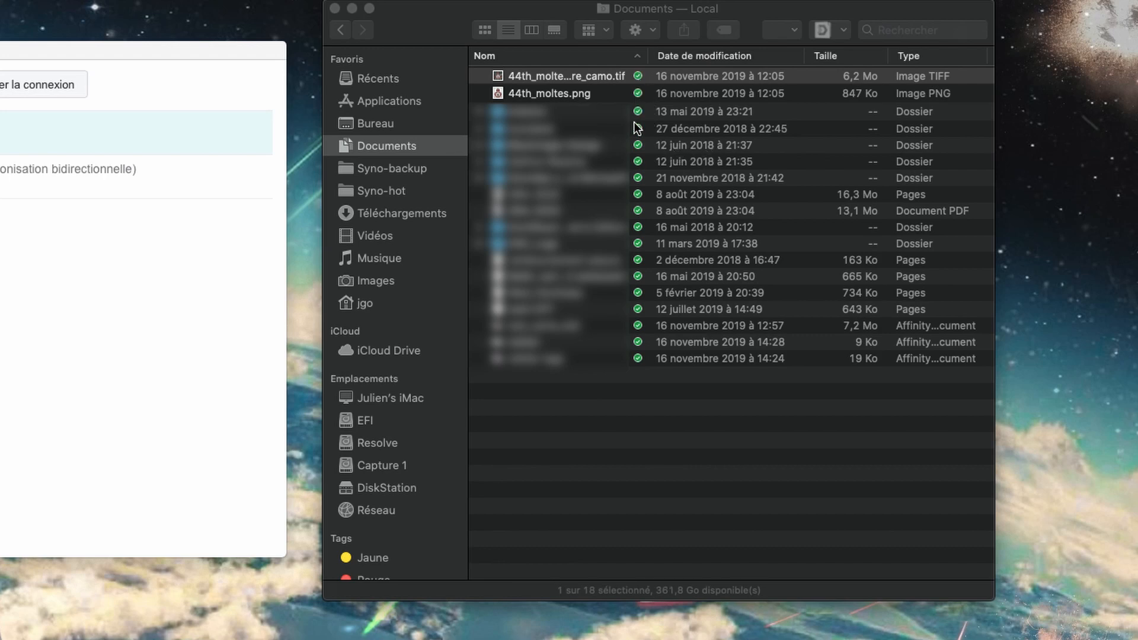
{"action": "left_click", "coordinate": [638, 230]}
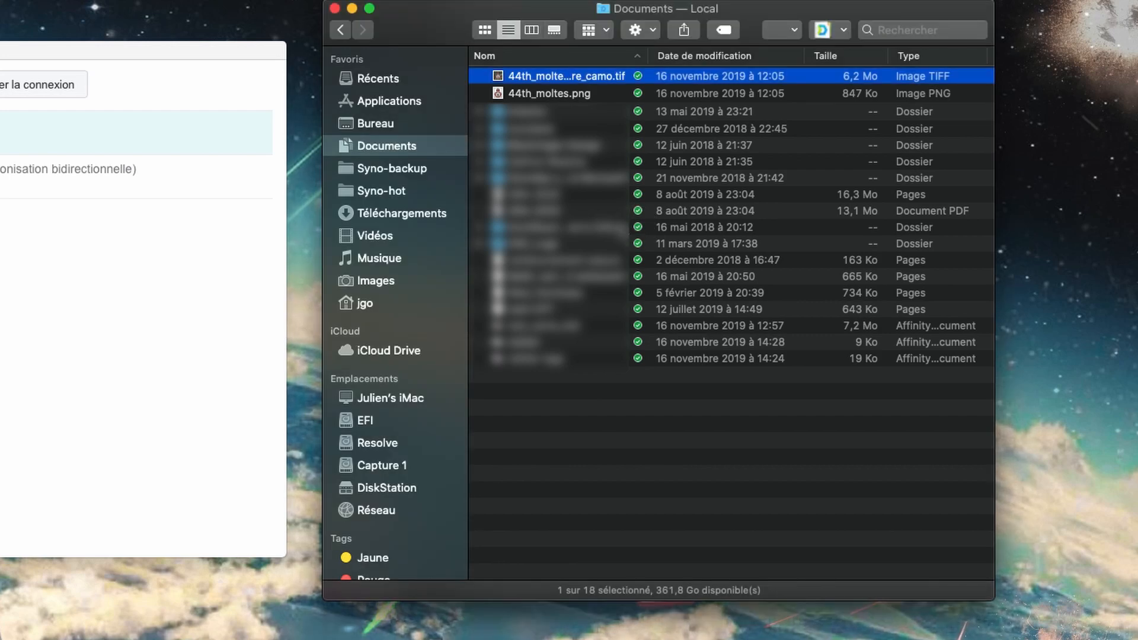
{"action": "left_click", "coordinate": [638, 228]}
Inspect the MultiBeast folder's Synology Drive context entries and dismiss them unchanged.
{"action": "right_click", "coordinate": [613, 227]}
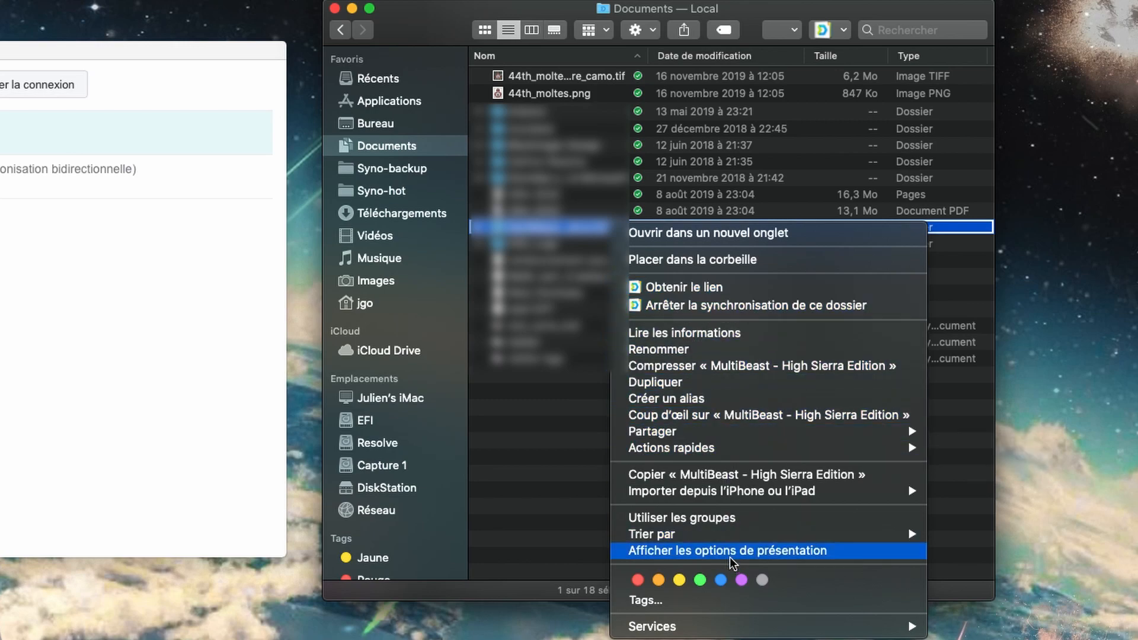
{"action": "key", "text": "Escape"}
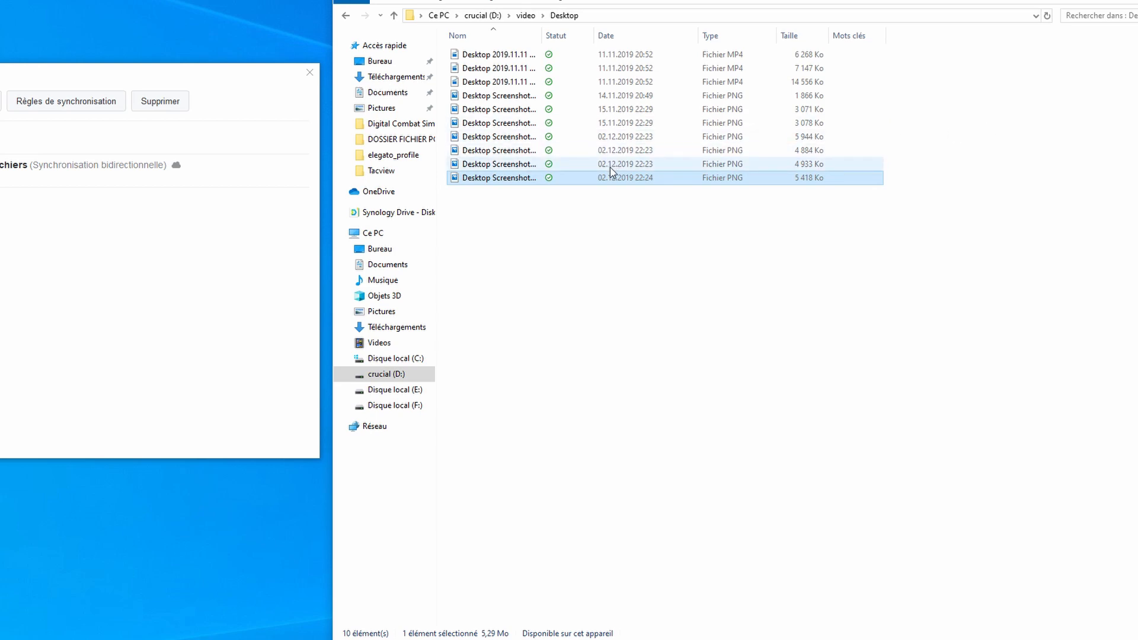
{"action": "right_click", "coordinate": [549, 170]}
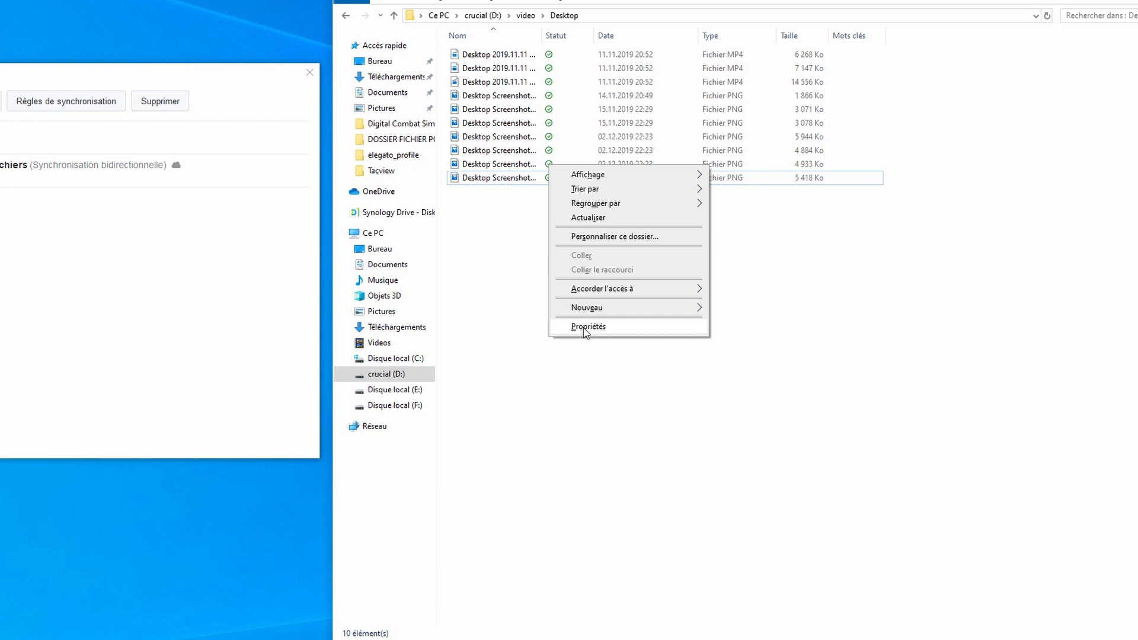
{"action": "left_click", "coordinate": [517, 286]}
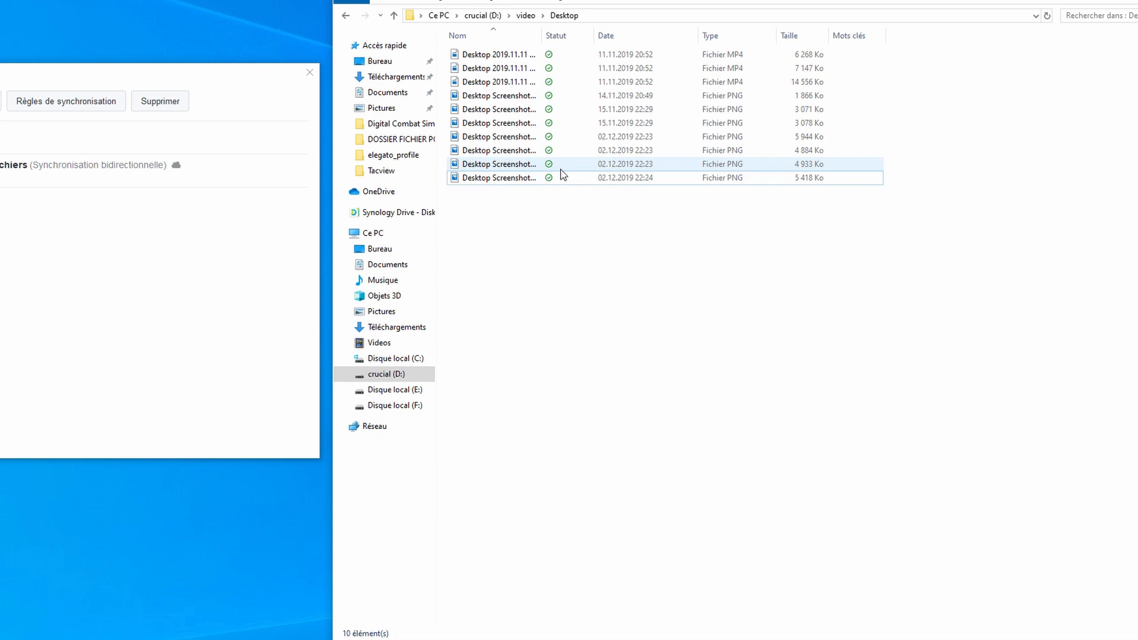
{"action": "left_click", "coordinate": [550, 101]}
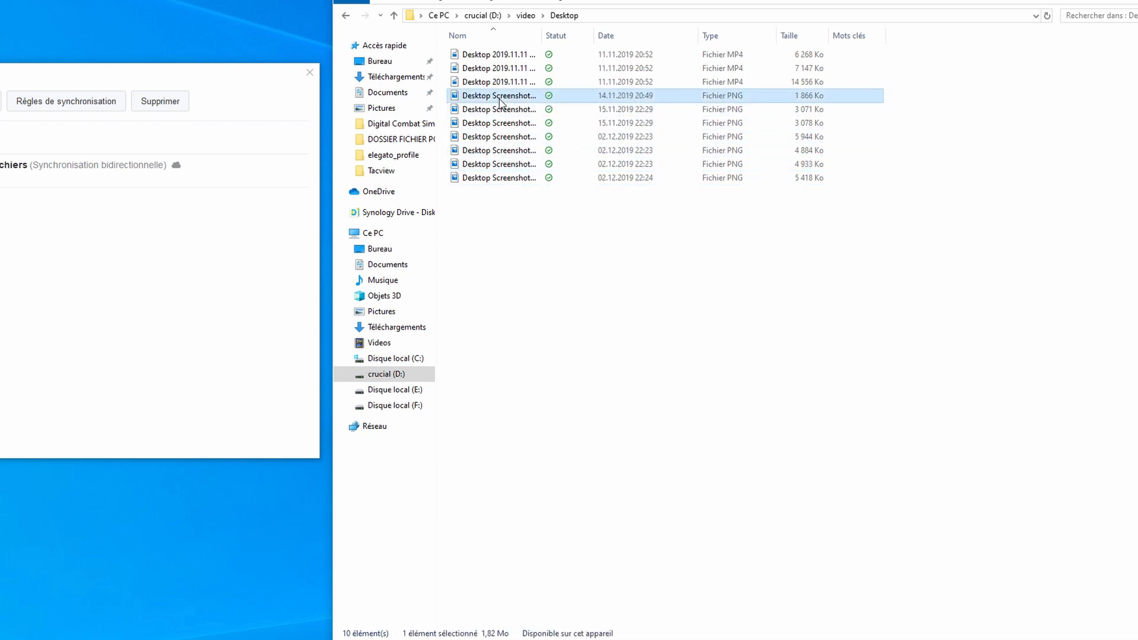
Pin the 14.11.2019 20:49 screenshot's local copy with Synology Drive > Épingler la copie locale.
{"action": "right_click", "coordinate": [550, 101]}
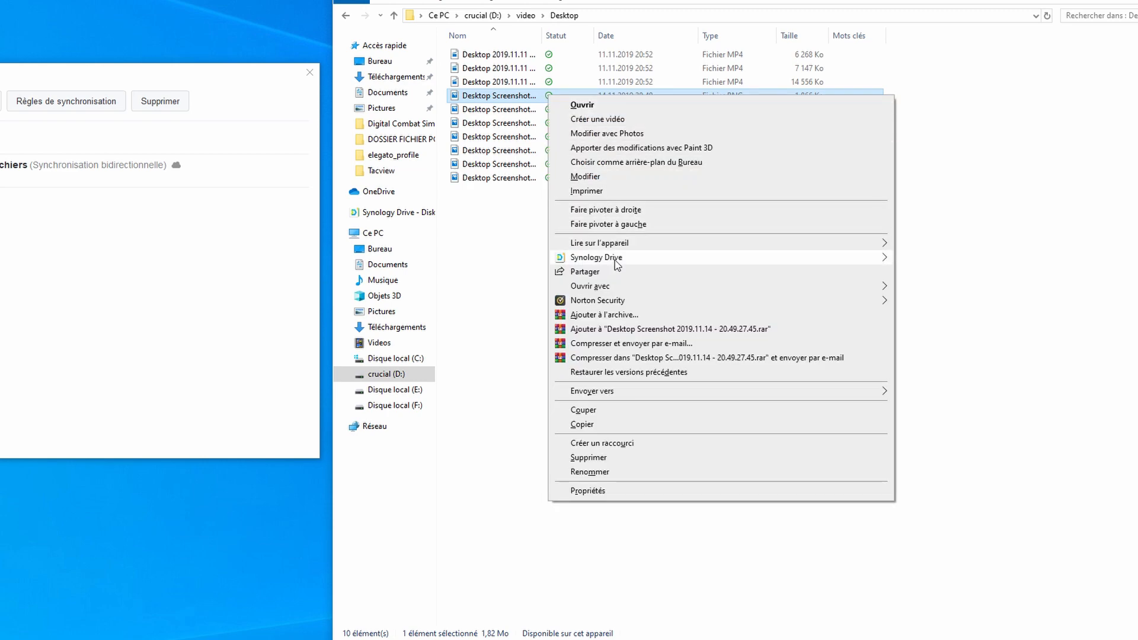
{"action": "mouse_move", "coordinate": [695, 256]}
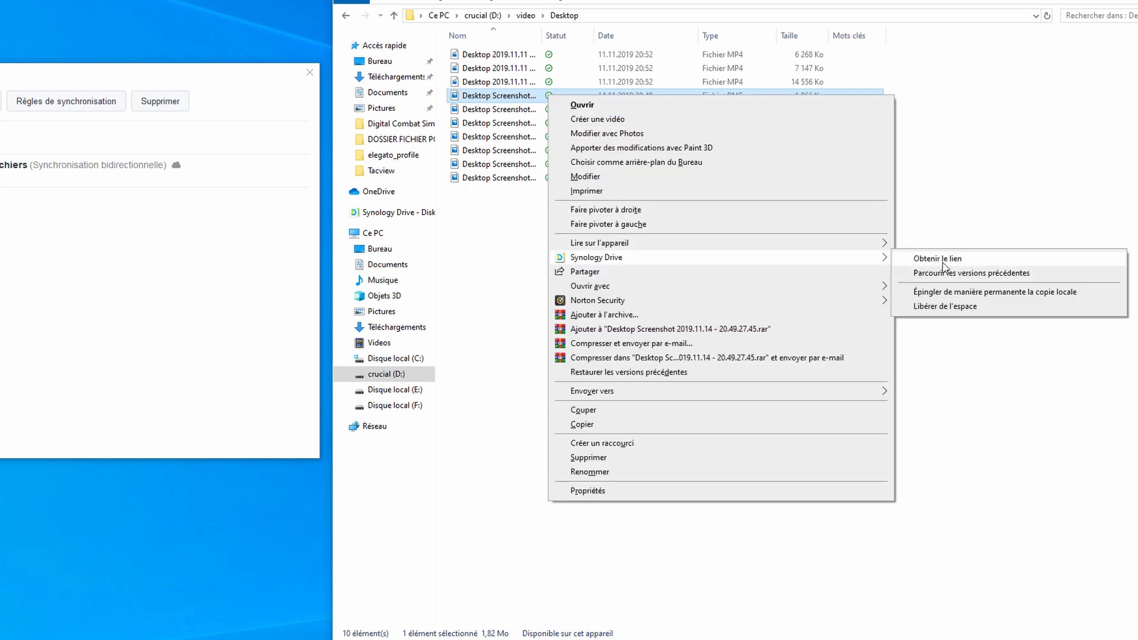
{"action": "left_click", "coordinate": [952, 294]}
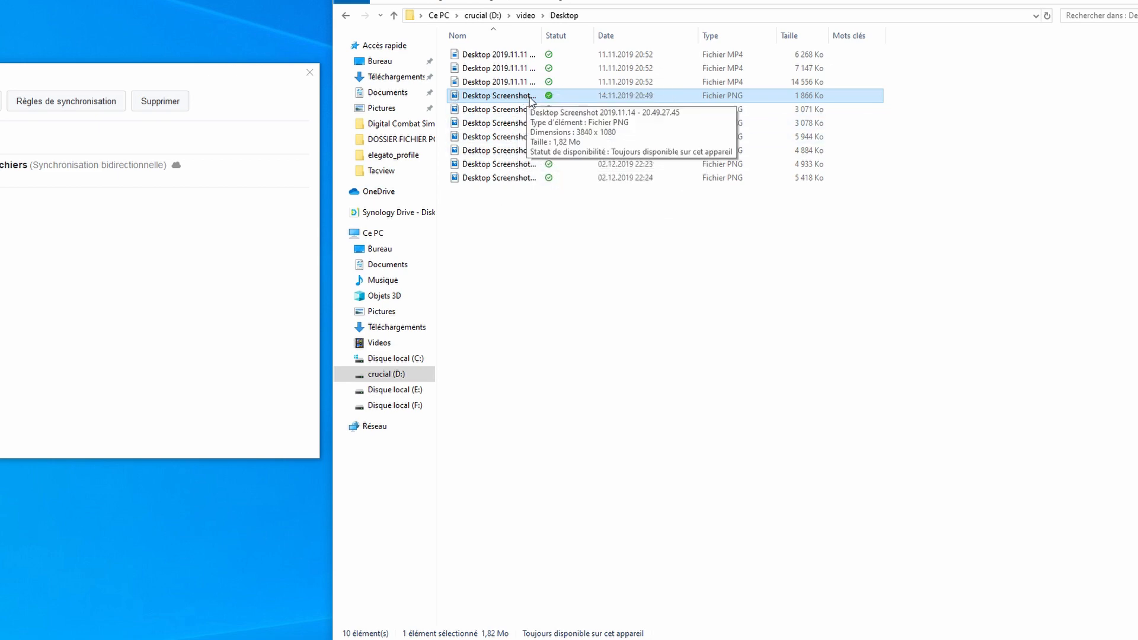
Make the 3 071 Ko 15.11.2019 screenshot online-only with Libérer de l'espace.
{"action": "right_click", "coordinate": [546, 111]}
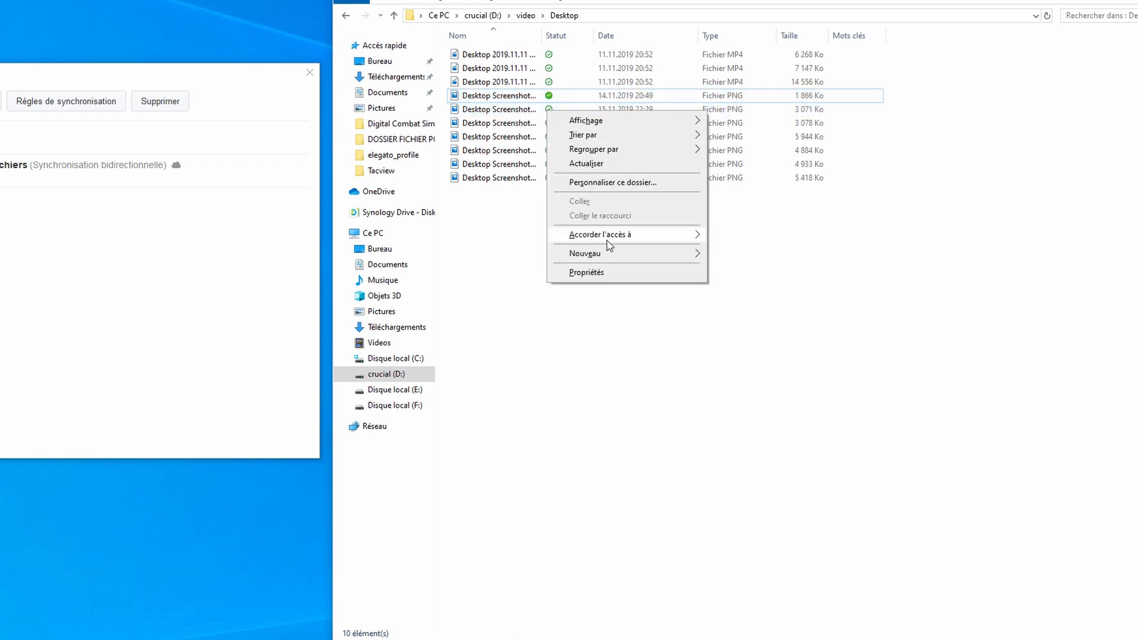
{"action": "left_click", "coordinate": [519, 113]}
{"action": "right_click", "coordinate": [519, 112]}
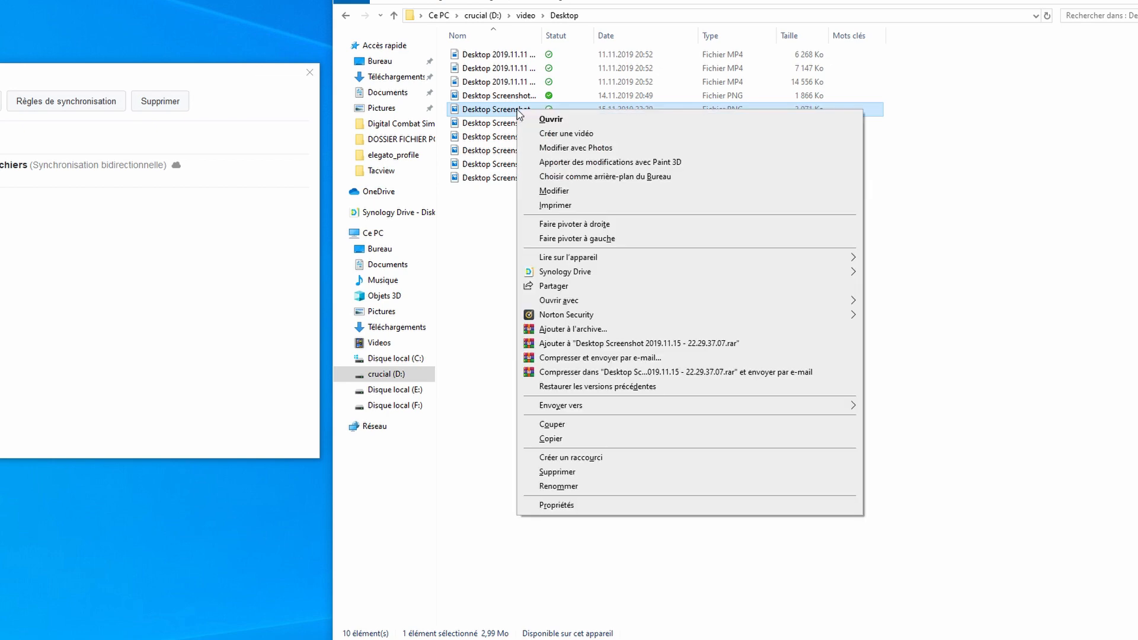
{"action": "mouse_move", "coordinate": [622, 277]}
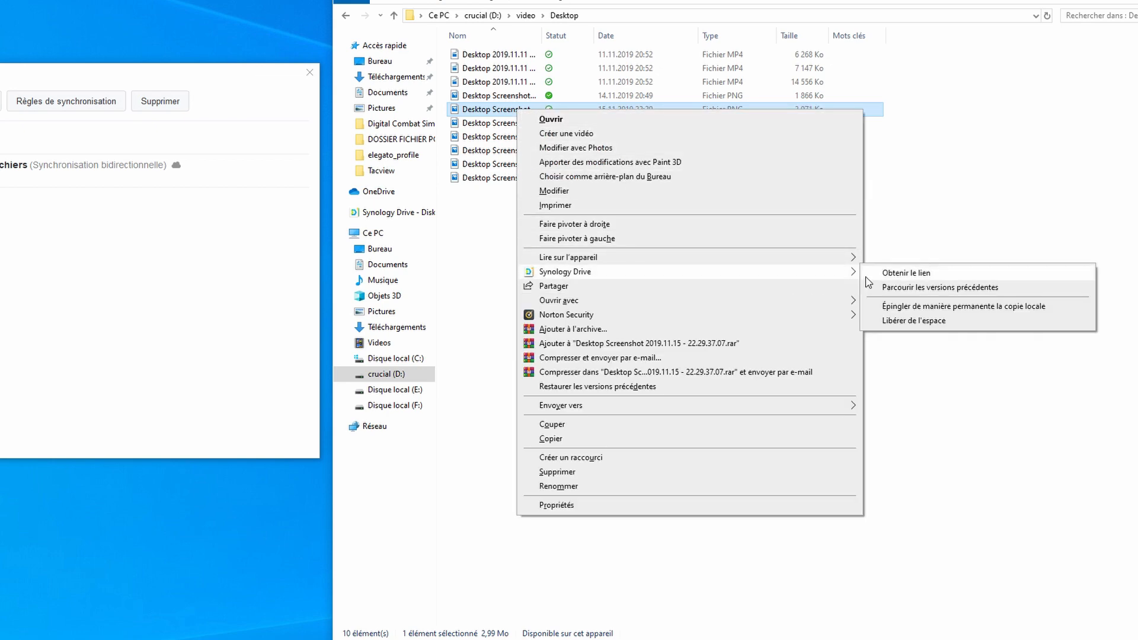
{"action": "left_click", "coordinate": [933, 321]}
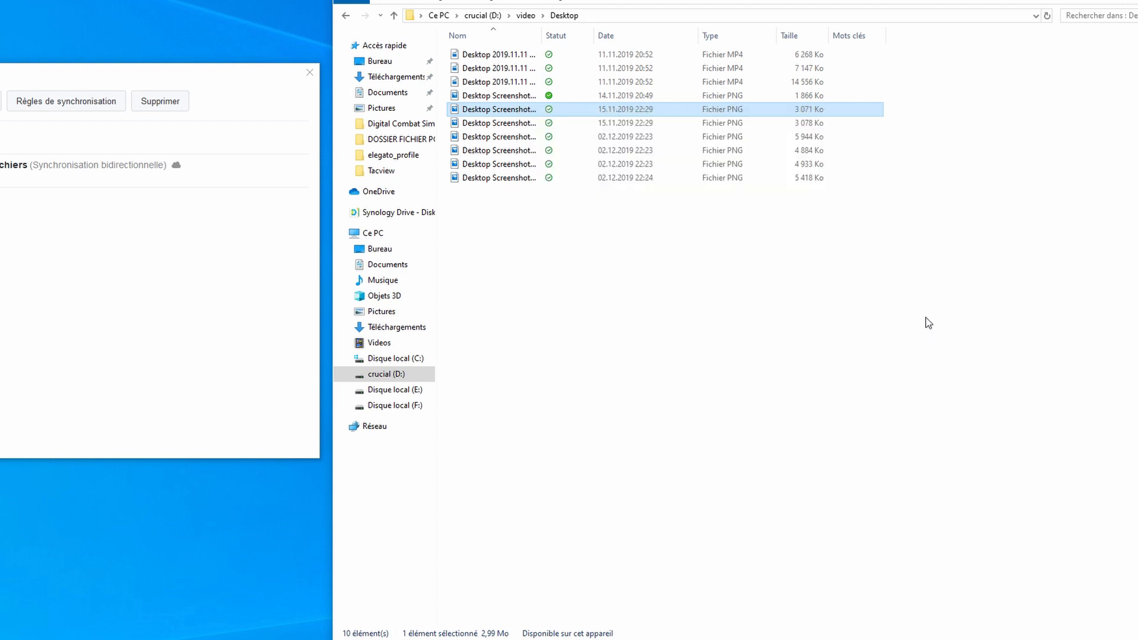
Use Synology Drive's Libérer de l'espace on the second 15.11.2019 screenshot and the four 02.12.2019 screenshots.
{"action": "right_click", "coordinate": [507, 124]}
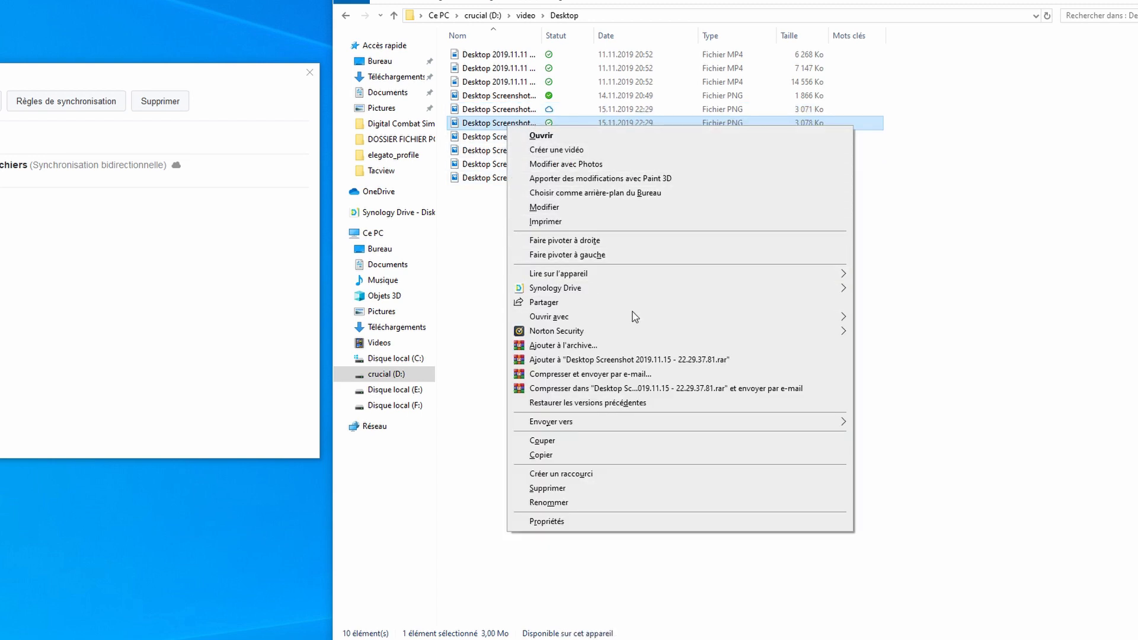
{"action": "left_click", "coordinate": [896, 341]}
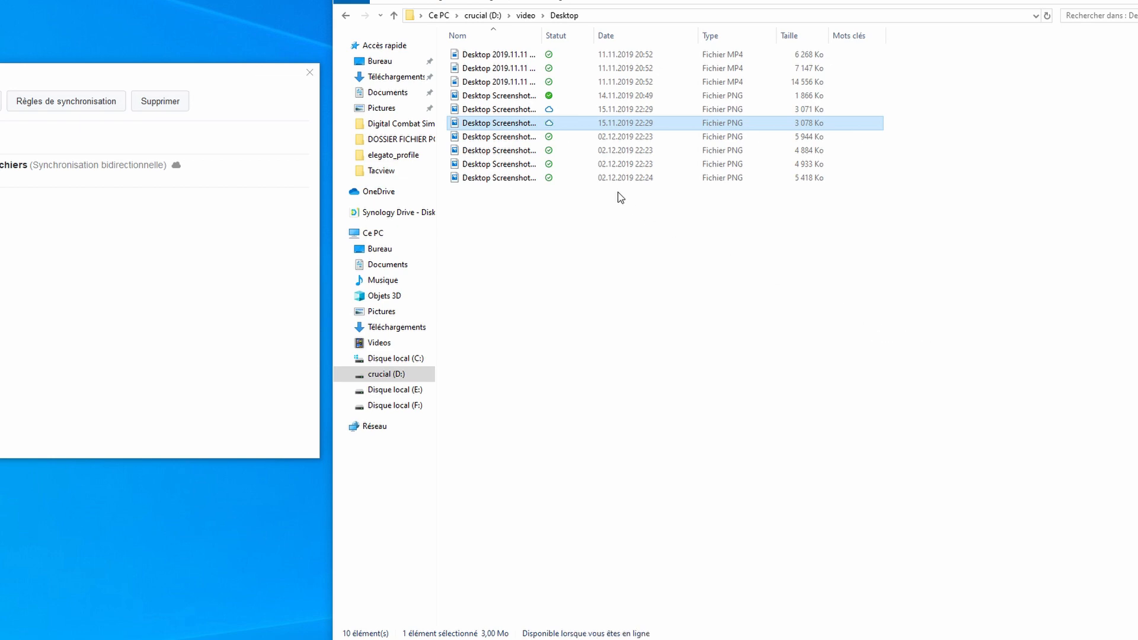
{"action": "left_click", "coordinate": [522, 137]}
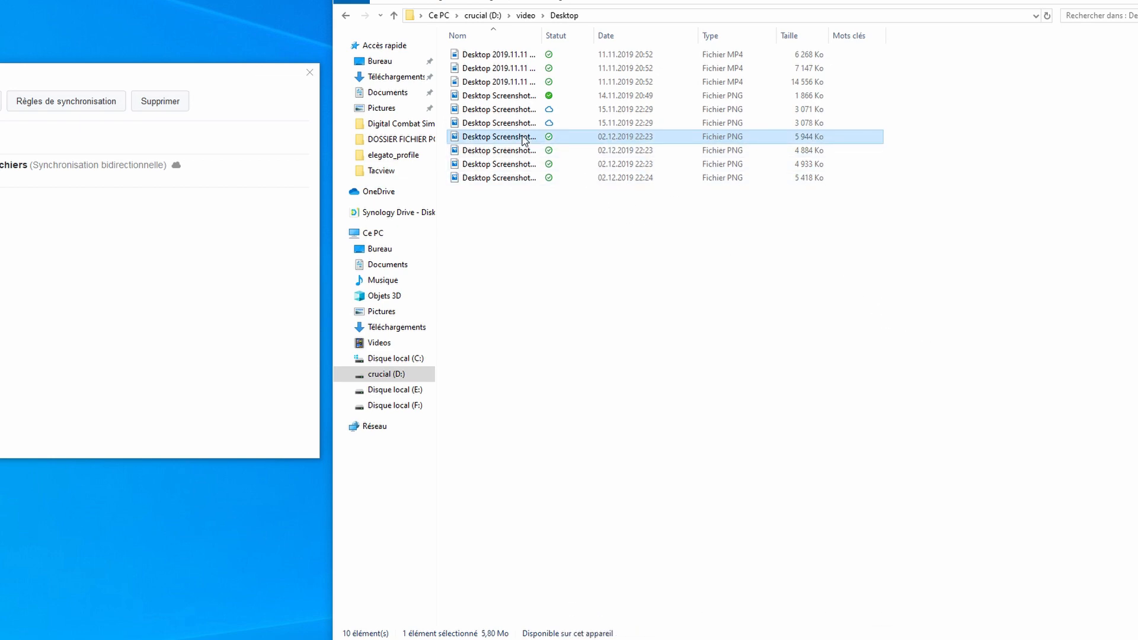
{"action": "left_click", "coordinate": [524, 178], "text": "shift"}
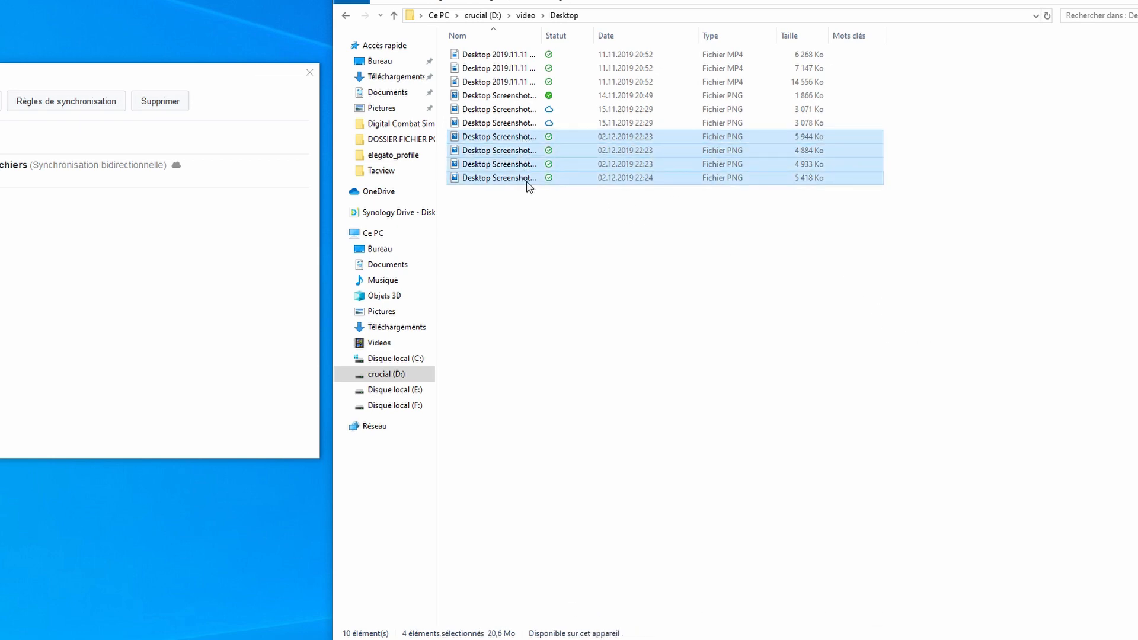
{"action": "right_click", "coordinate": [527, 181]}
{"action": "mouse_move", "coordinate": [602, 345]}
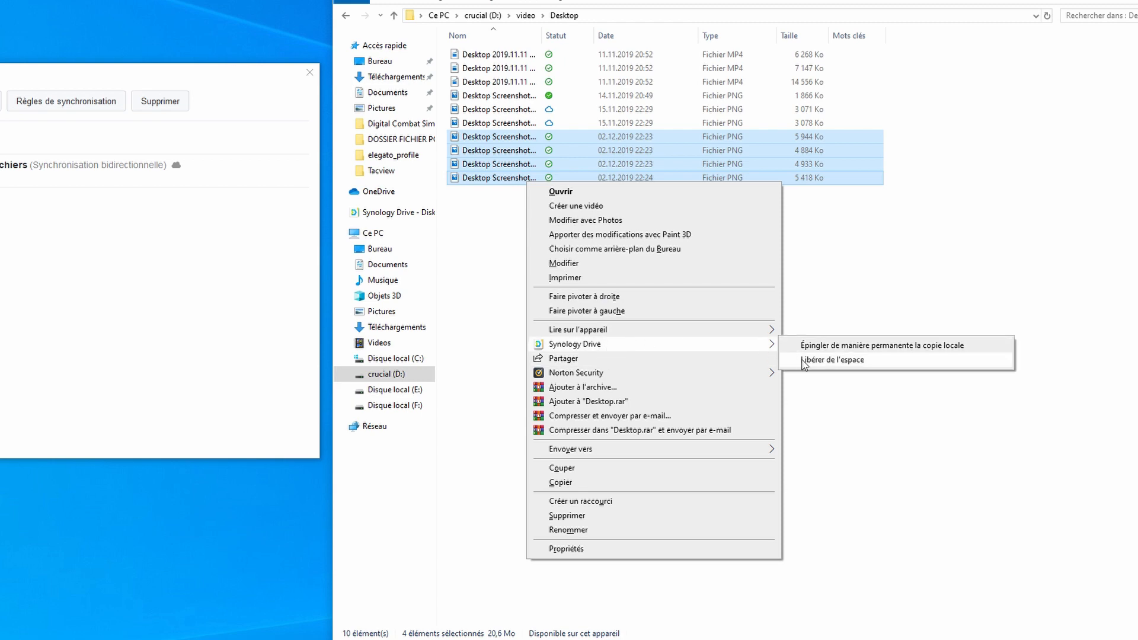
{"action": "left_click", "coordinate": [801, 359]}
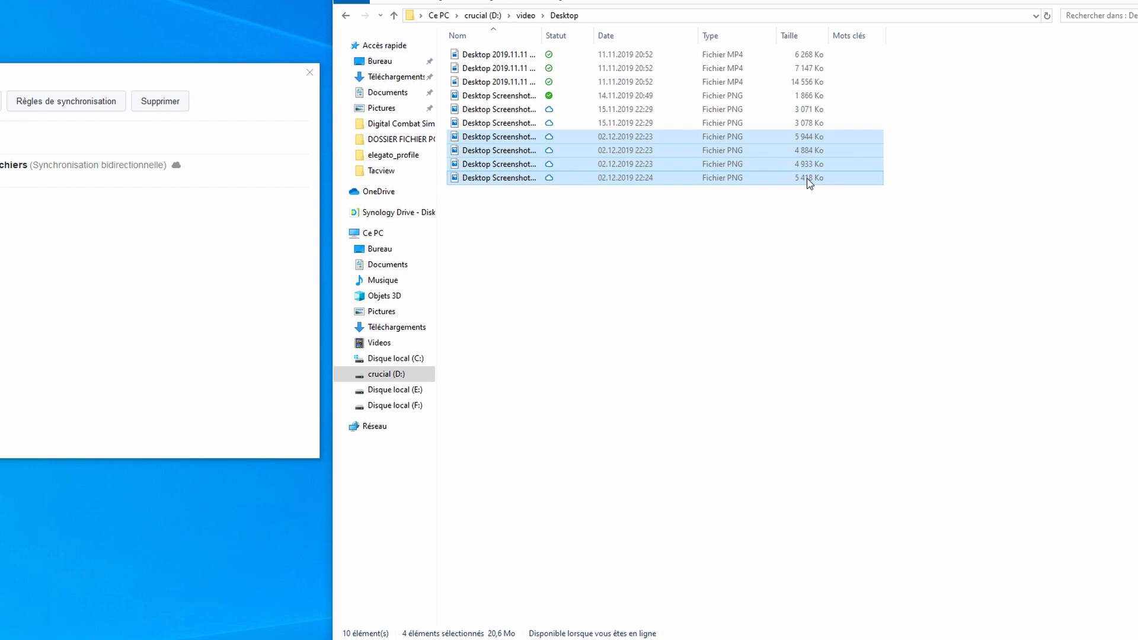
{"action": "left_click", "coordinate": [695, 272]}
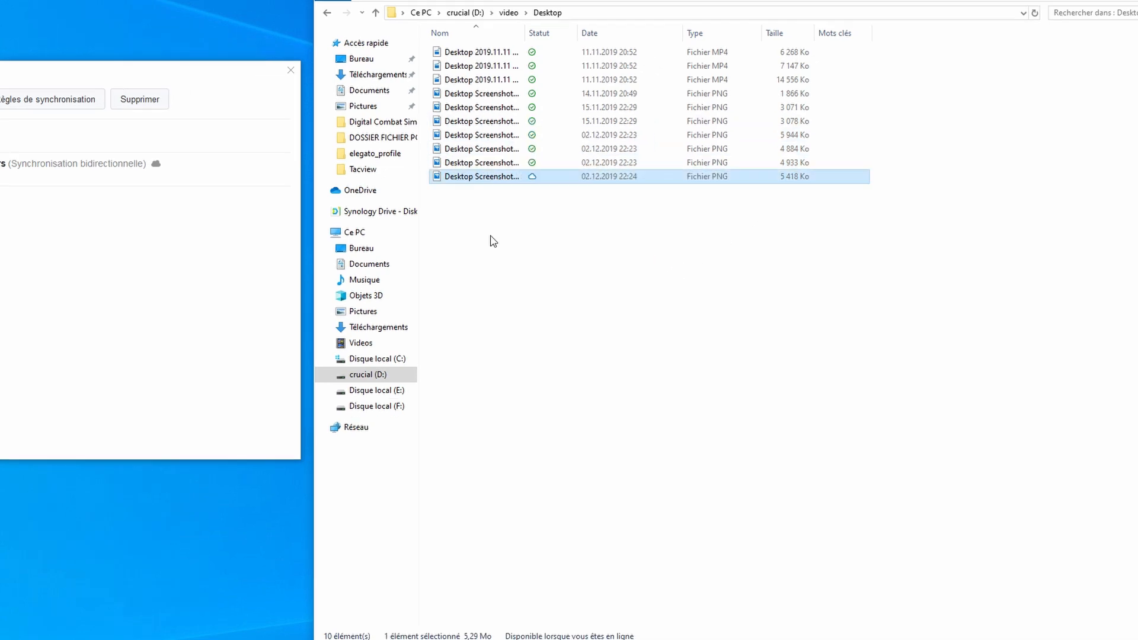
{"action": "left_click", "coordinate": [491, 237]}
Open the 02.12.2019 22:24 screenshot in Photos to re-download it, then close Photos.
{"action": "left_click", "coordinate": [490, 174]}
{"action": "double_click", "coordinate": [490, 177]}
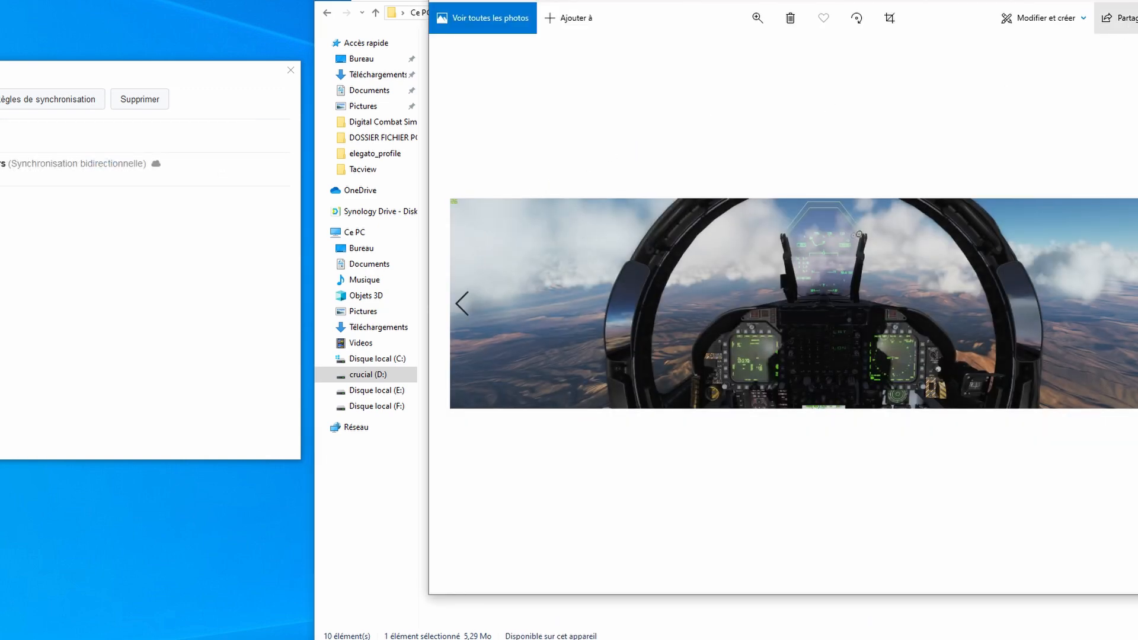
{"action": "left_click", "coordinate": [1137, 1]}
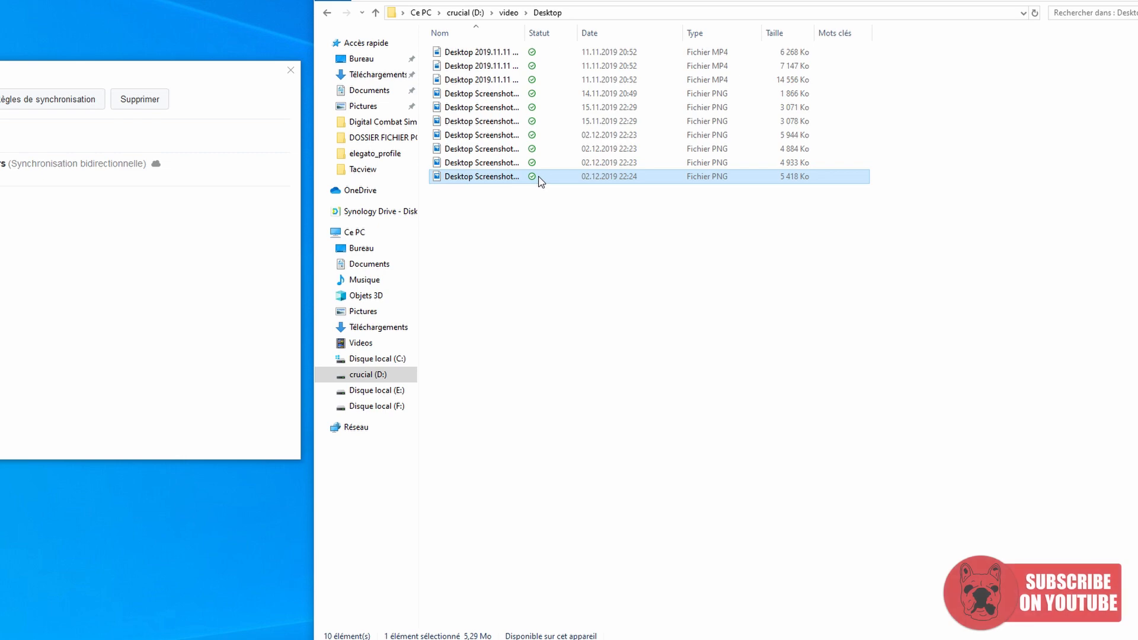
{"action": "mouse_move", "coordinate": [532, 181]}
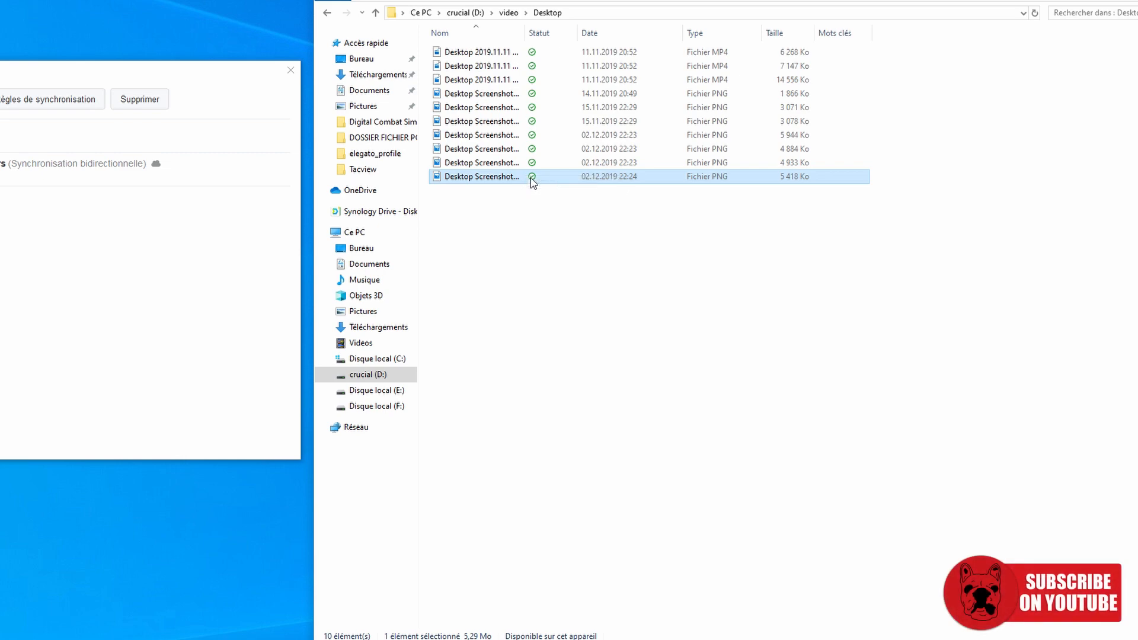